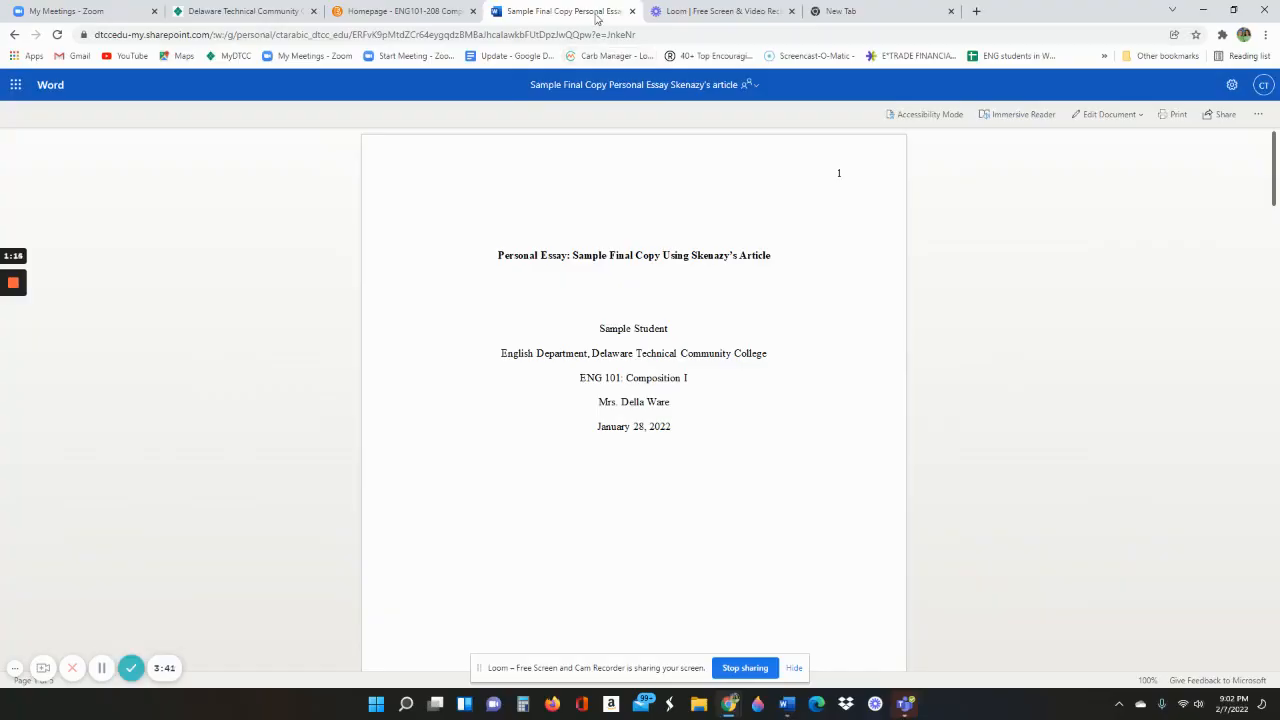
Detach the sample title page document's browser tab into its own separate window
drag(597, 14, 1066, 183)
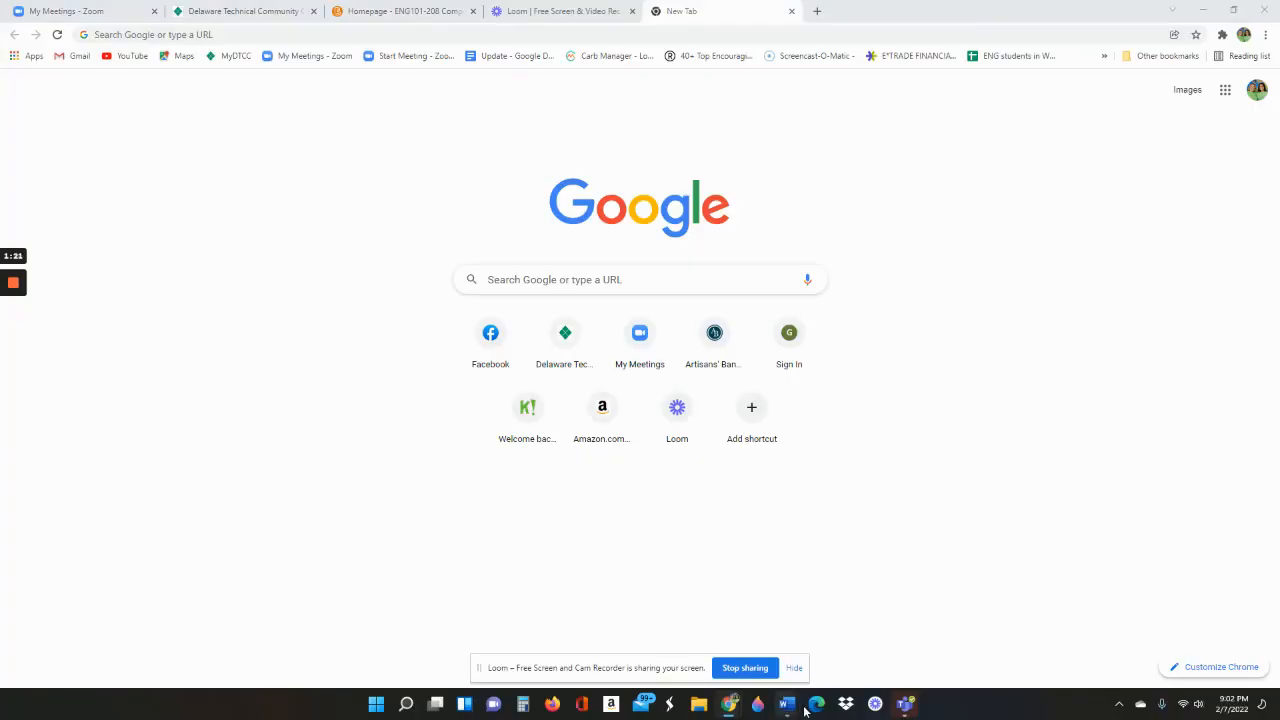
Bring the blank Word document Document2 to the front from the taskbar preview
mouse_move(786, 704)
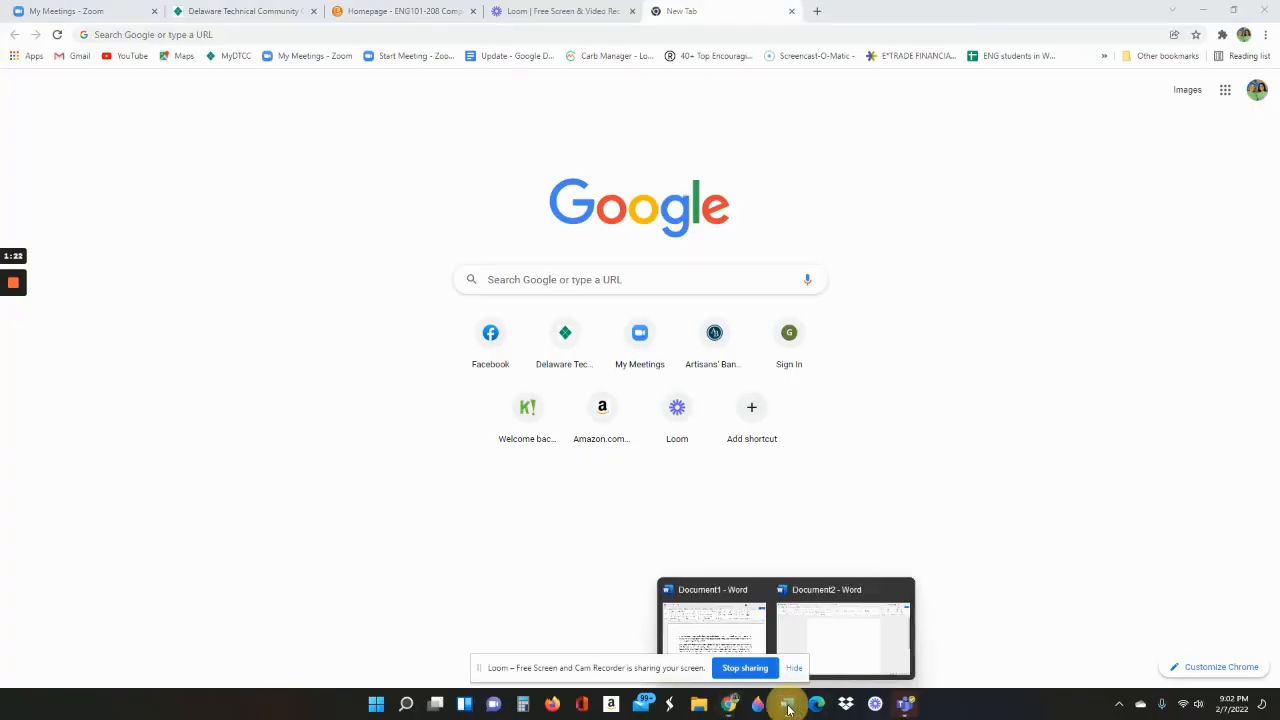
click(873, 636)
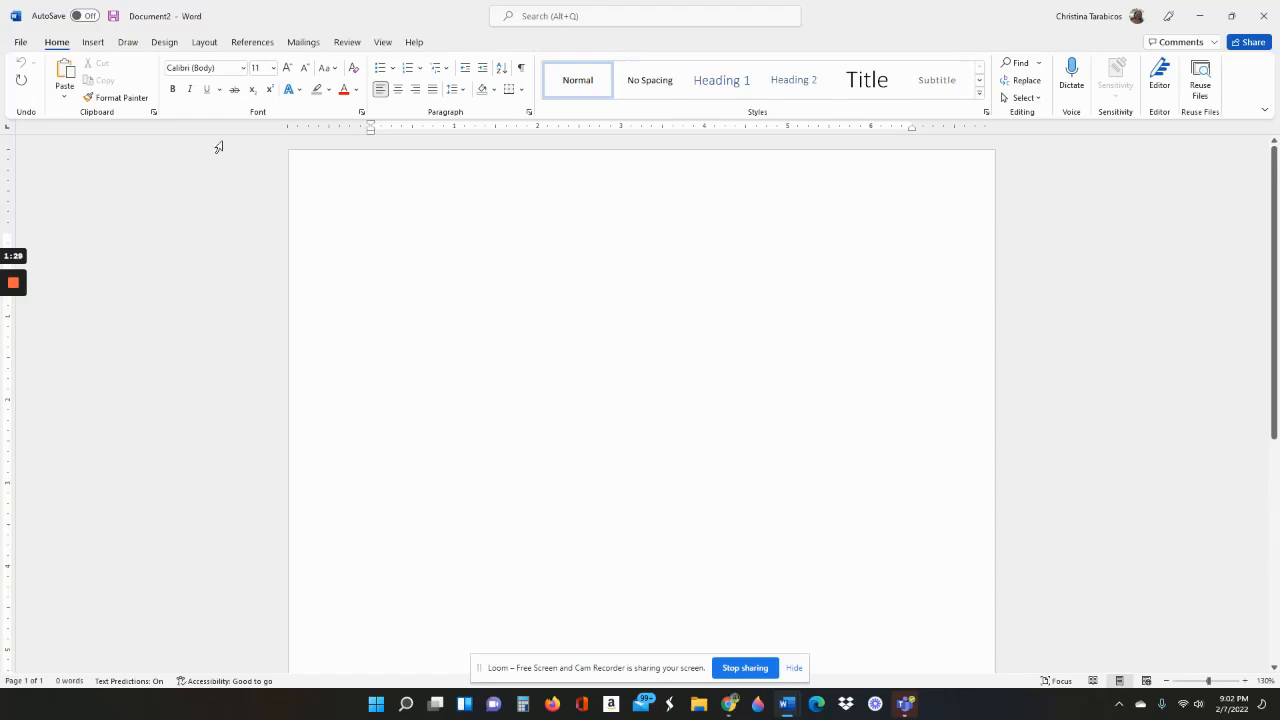
Change the blank document's font to Times New Roman from the Font list
click(243, 69)
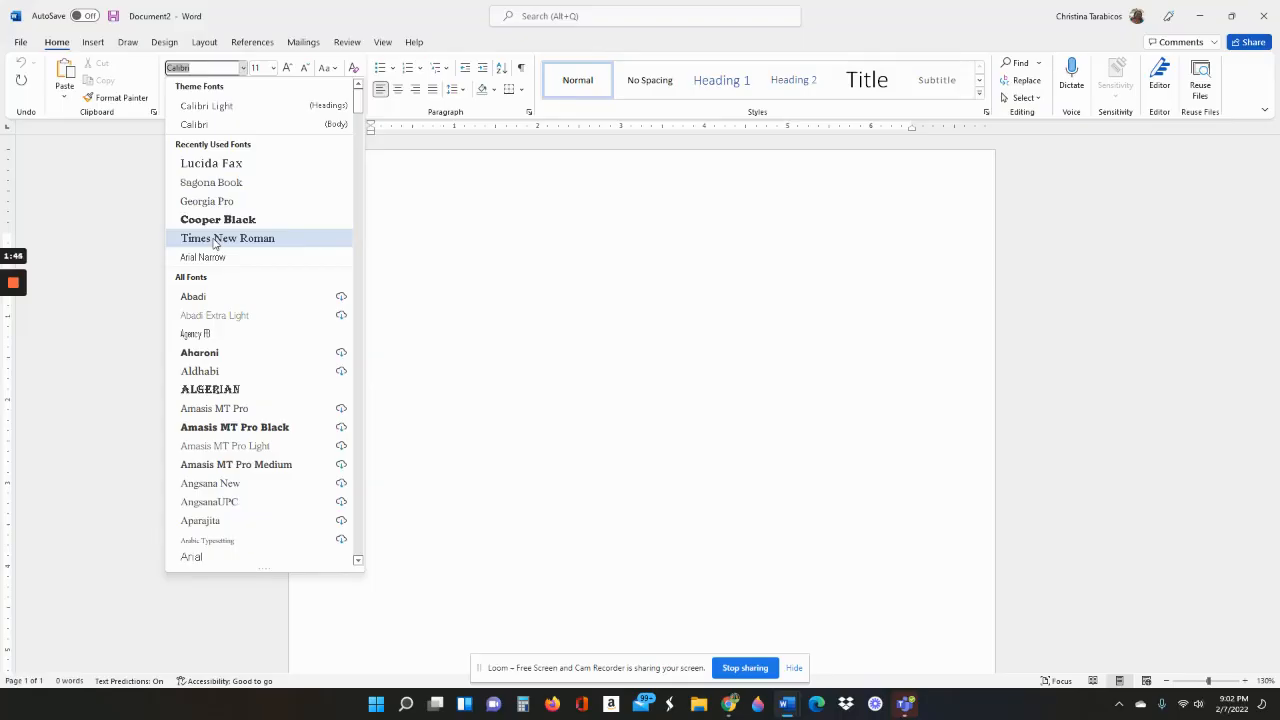
drag(357, 105, 360, 310)
scroll(337, 550, down, 10)
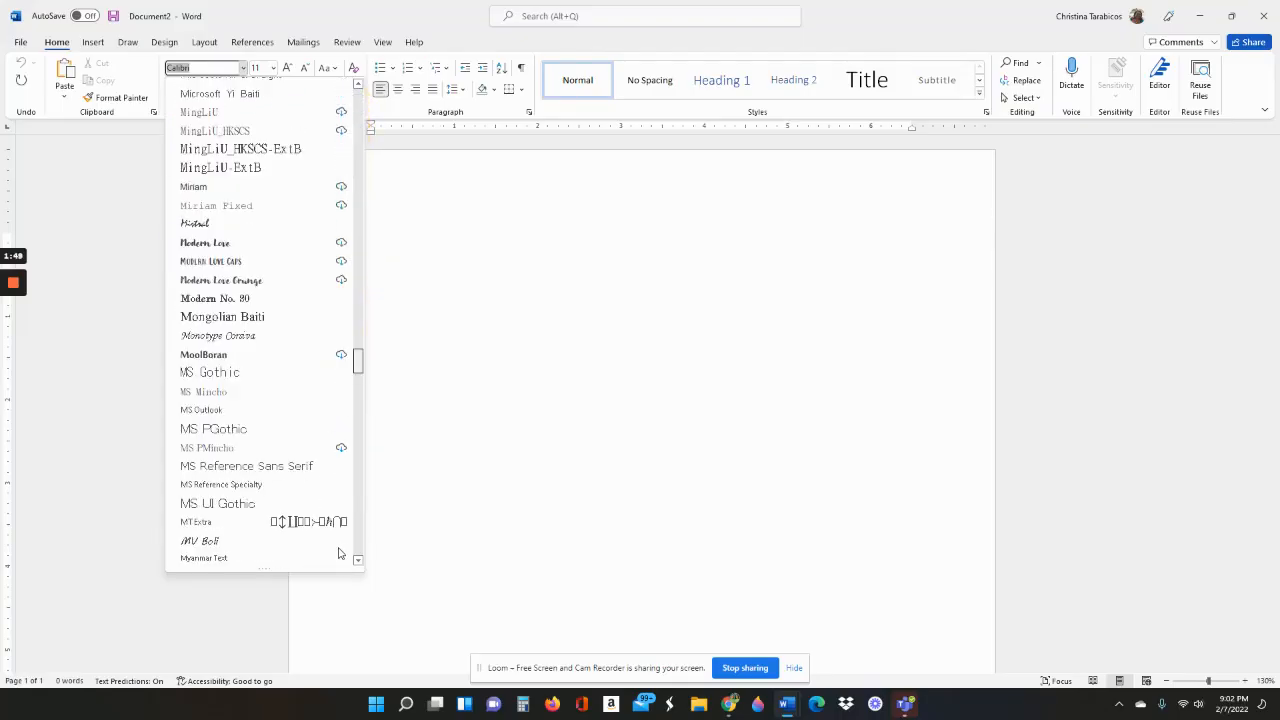
scroll(340, 545, down, 15)
scroll(342, 500, up, 8)
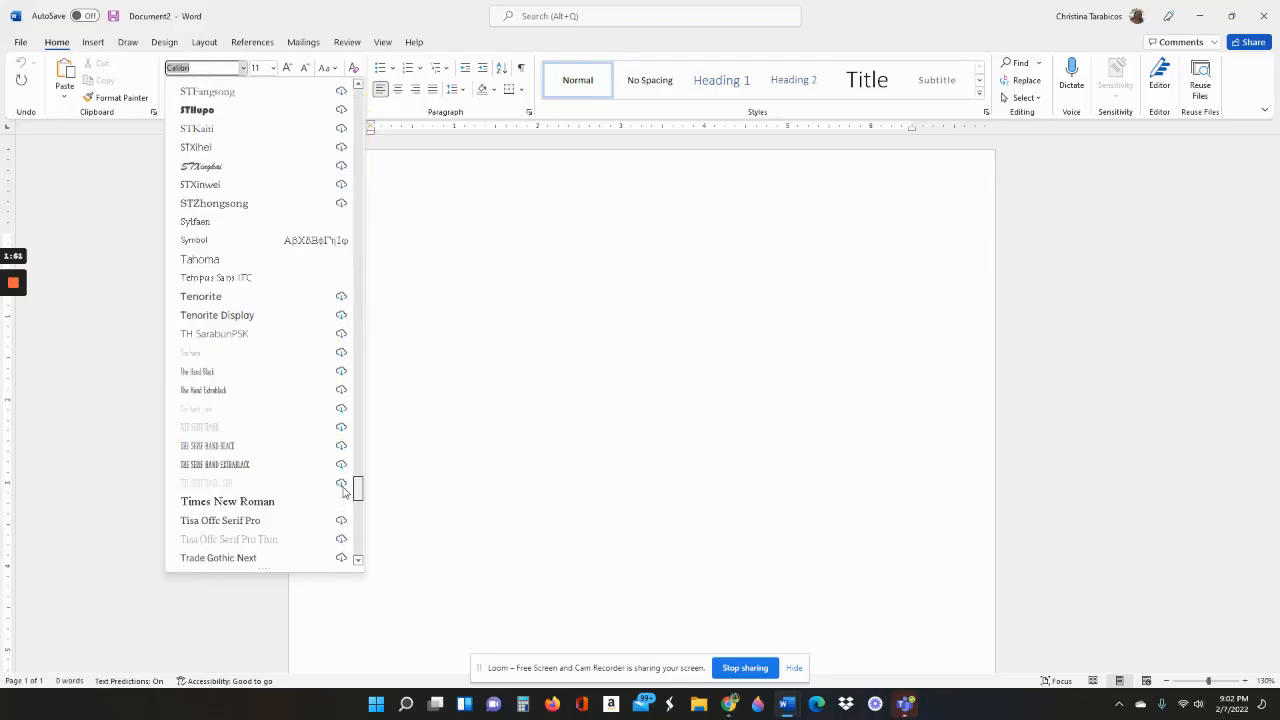
scroll(343, 490, down, 4)
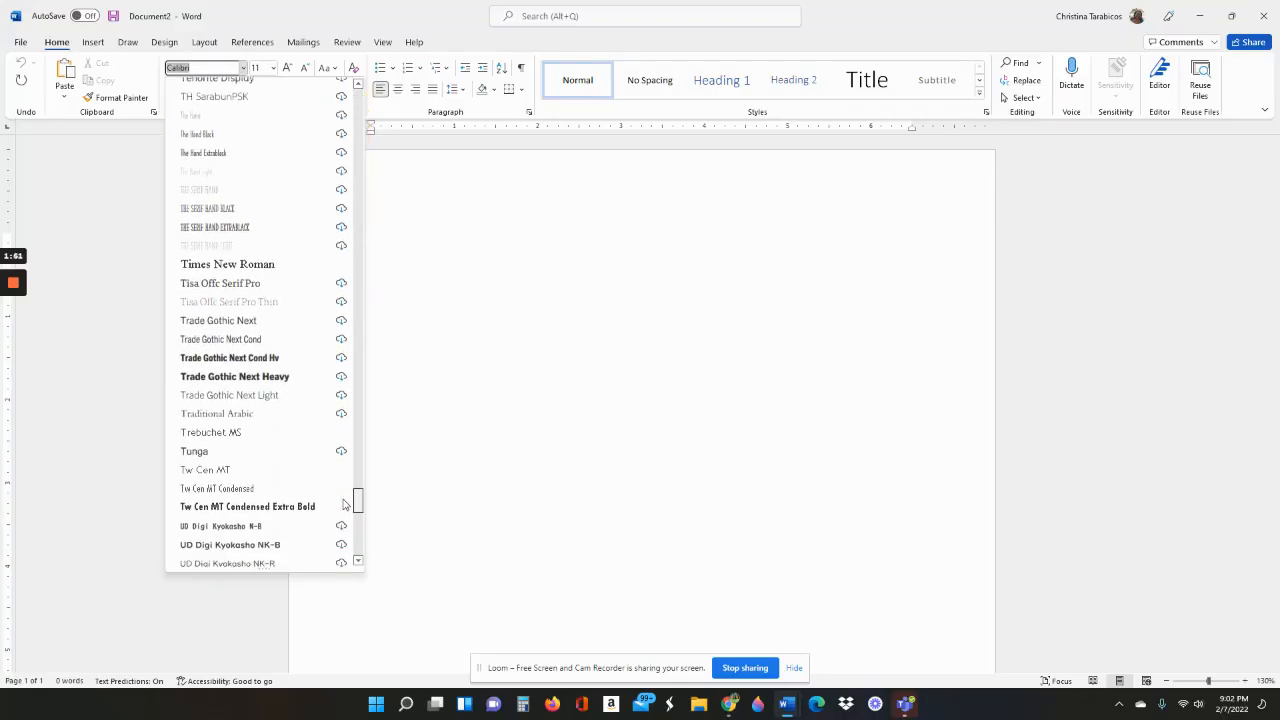
click(250, 265)
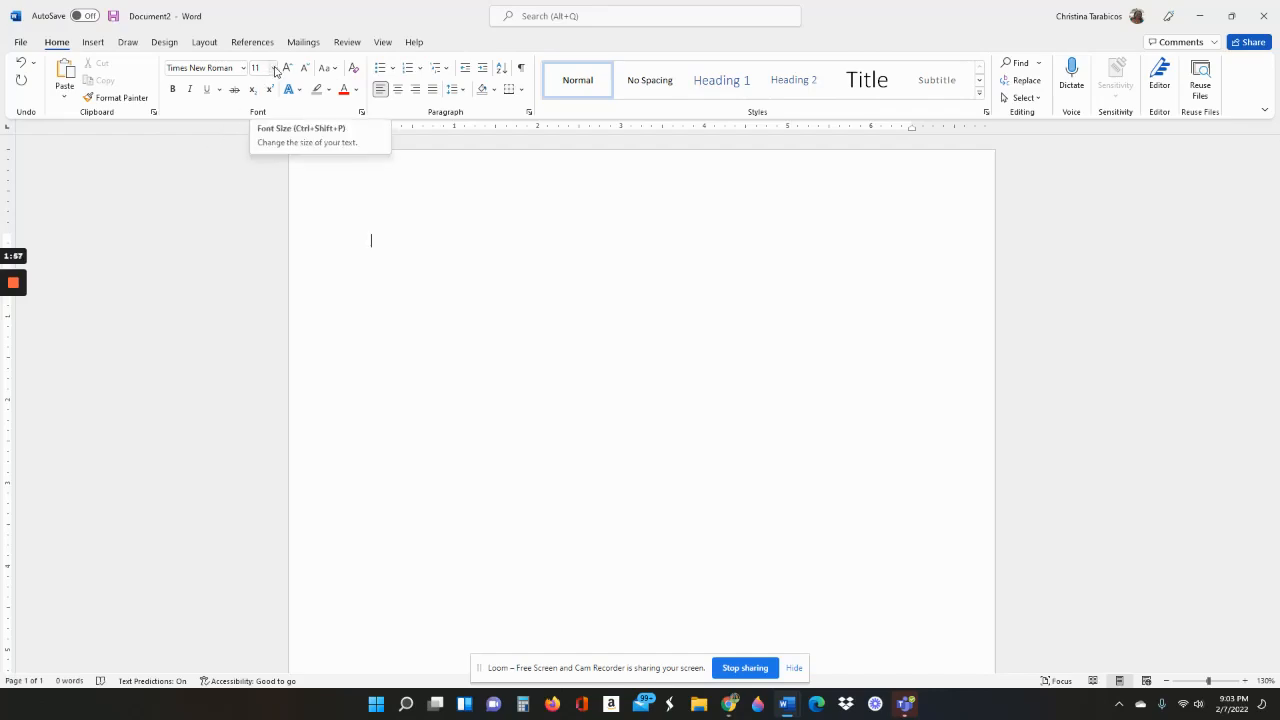
click(273, 68)
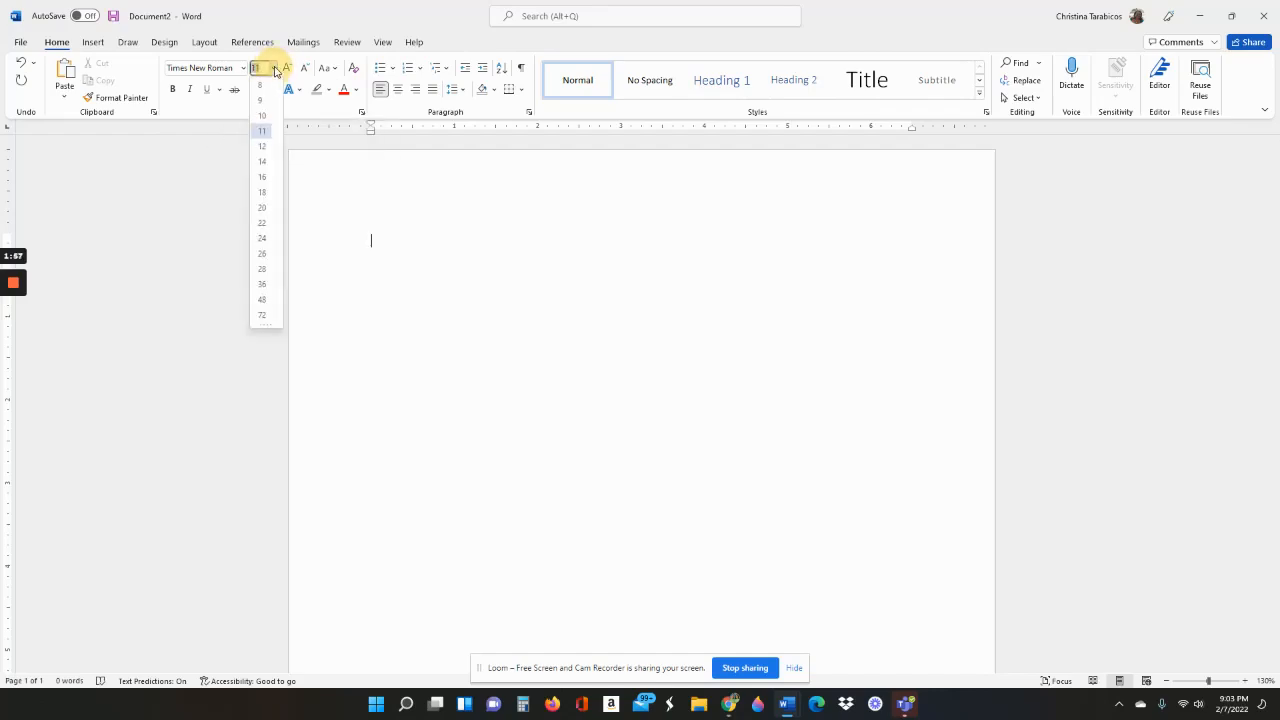
Choose 12 pt as the font size
click(261, 147)
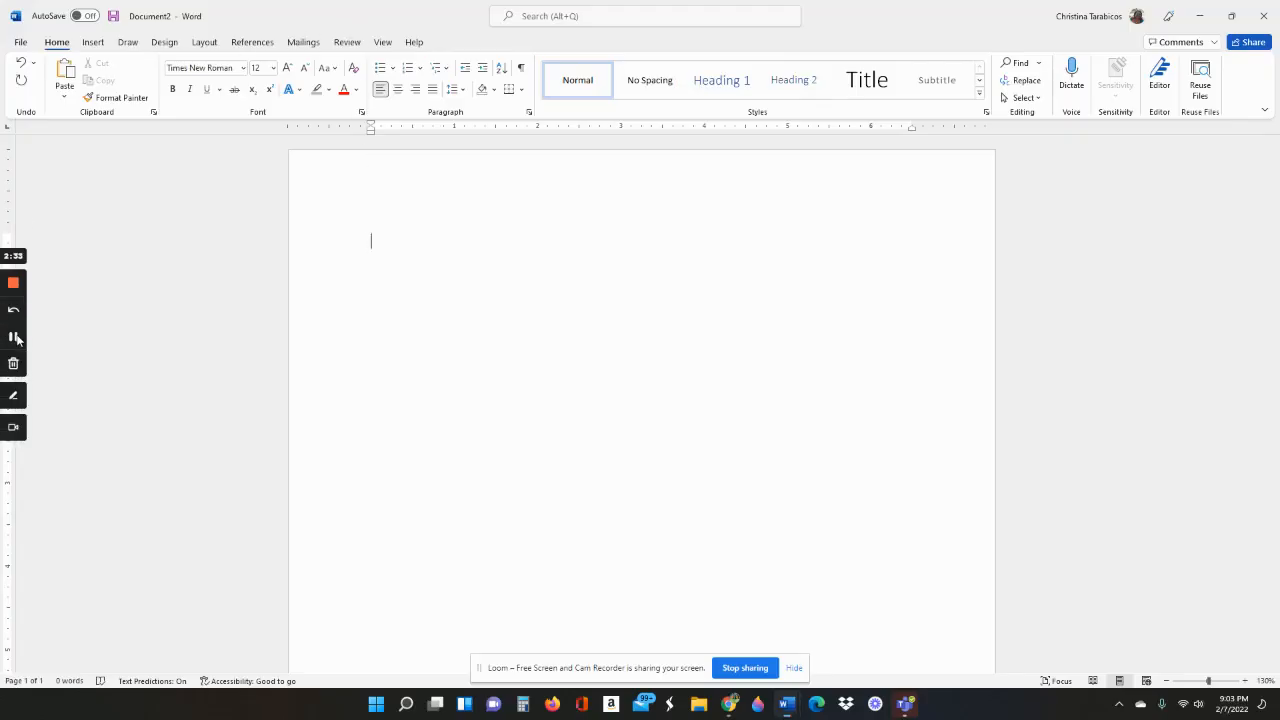
click(14, 337)
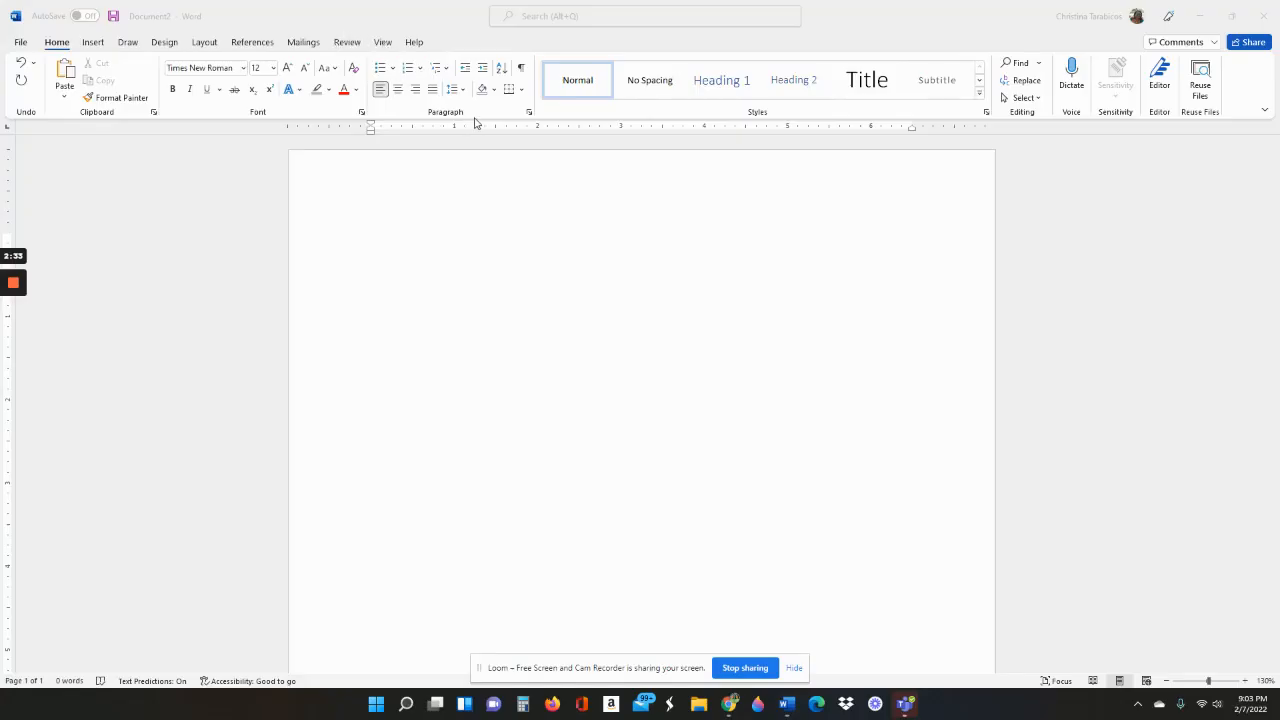
click(529, 114)
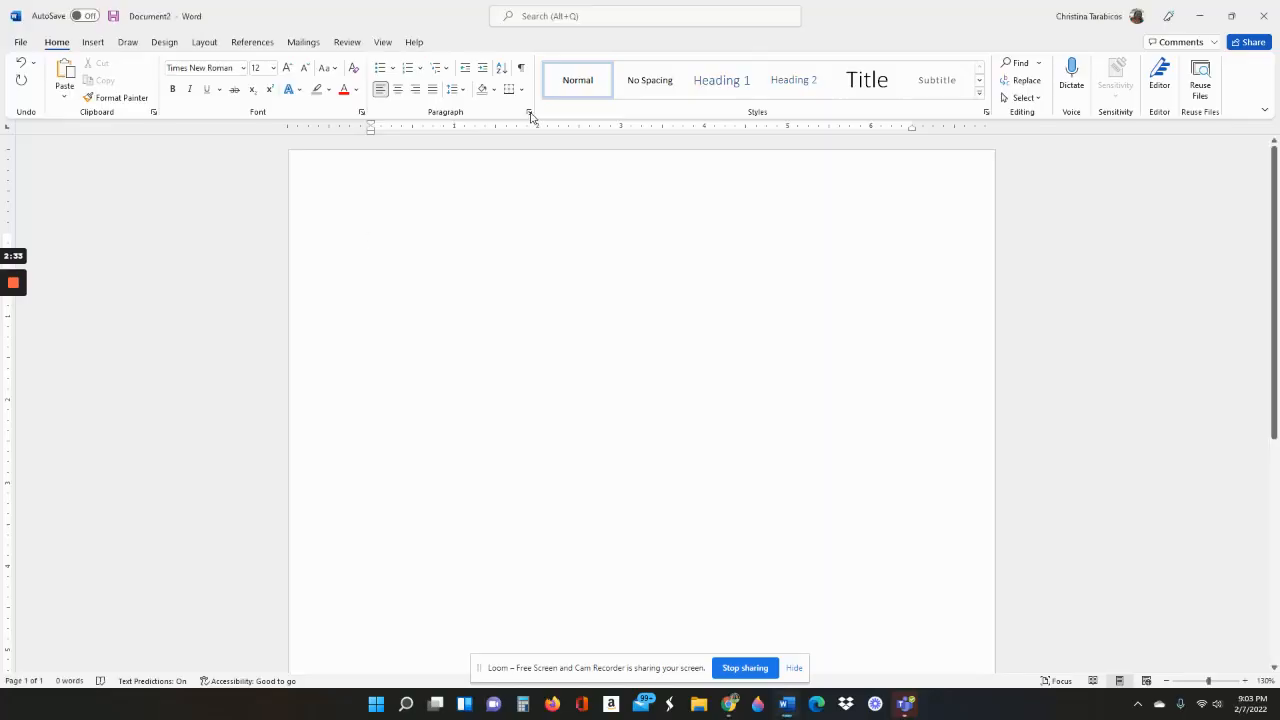
click(529, 114)
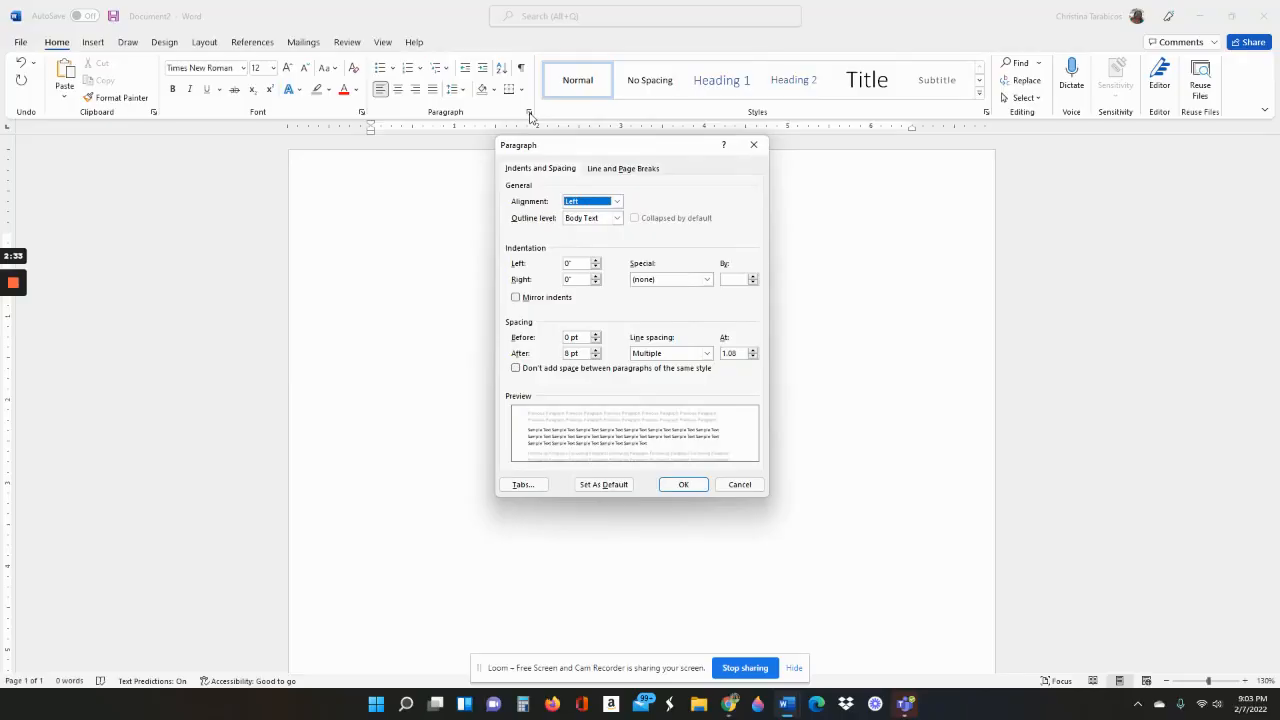
click(754, 145)
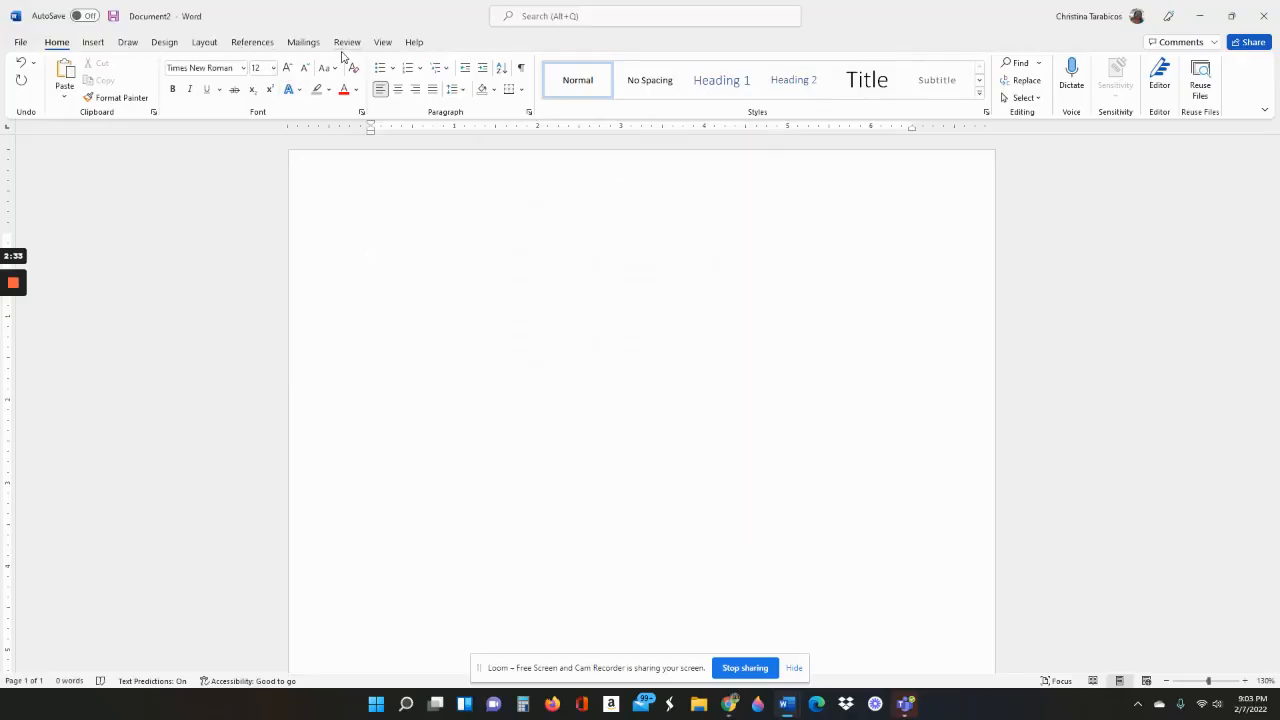
Look over the Insert and Home ribbon options
click(99, 44)
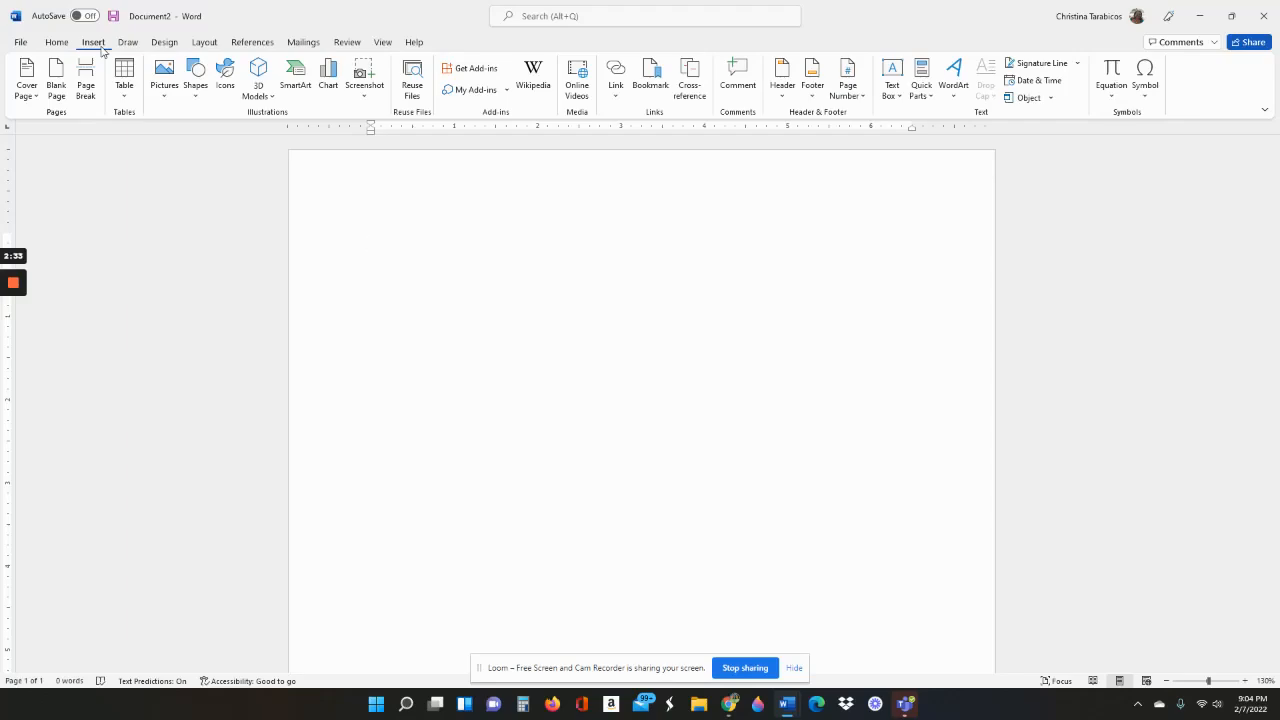
click(57, 43)
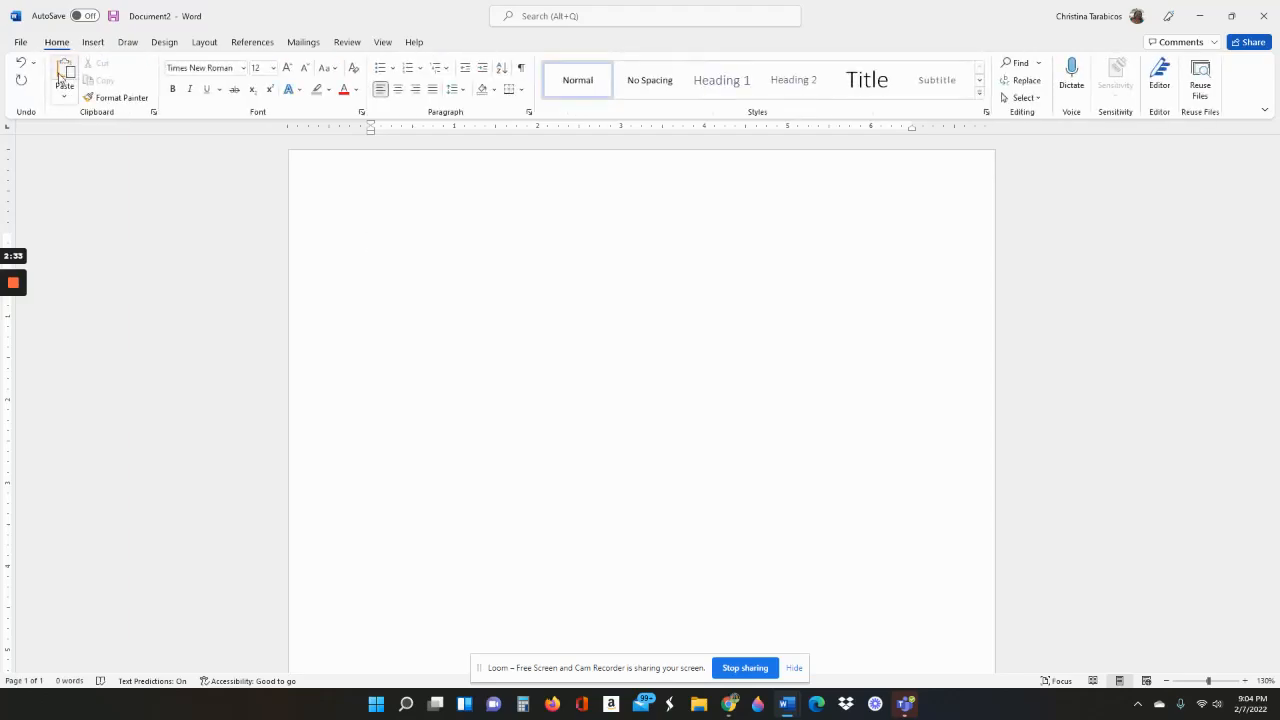
mouse_move(20, 285)
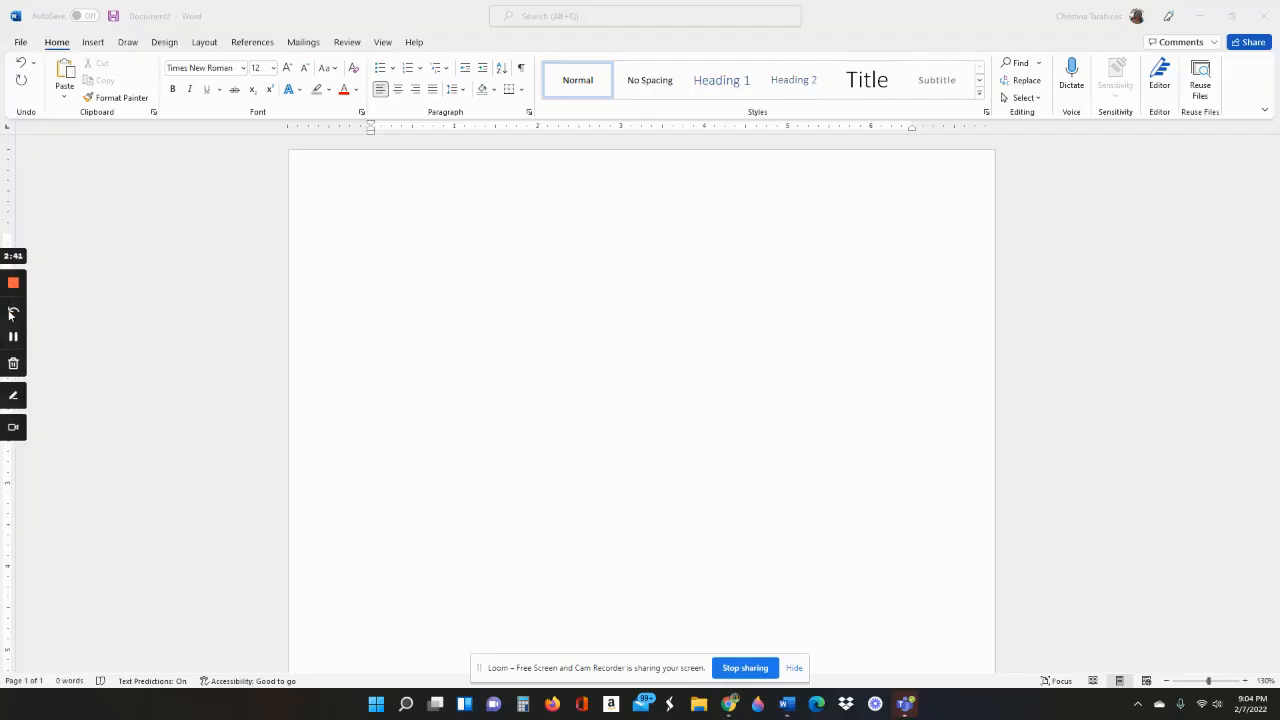
click(15, 341)
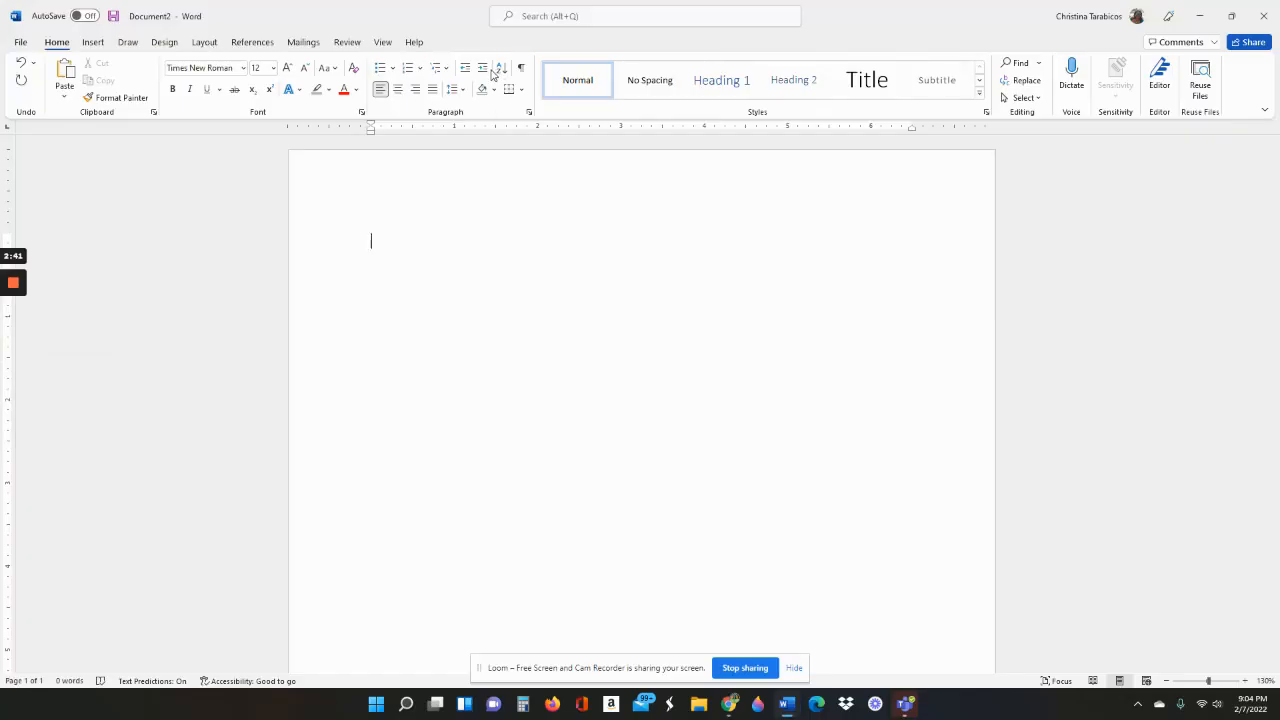
Browse the Layout, Design and Draw tabs, ending back on the Insert tab
click(205, 44)
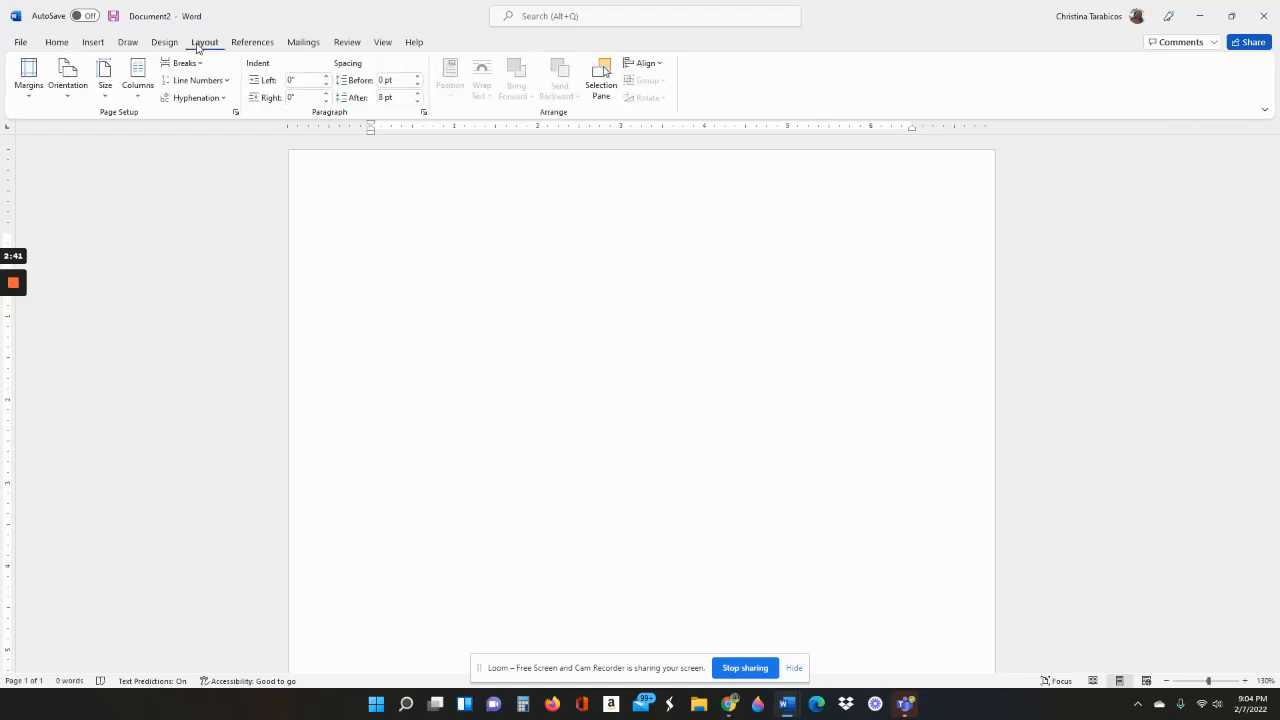
click(165, 44)
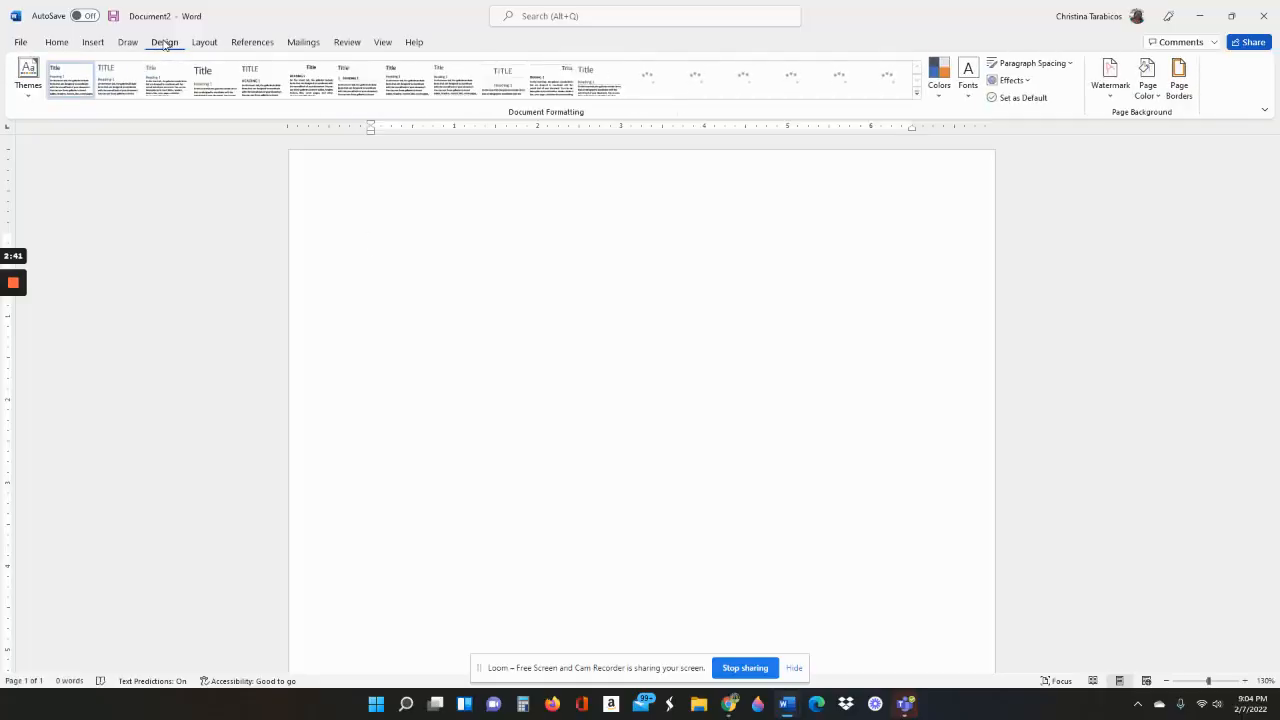
click(128, 42)
click(94, 44)
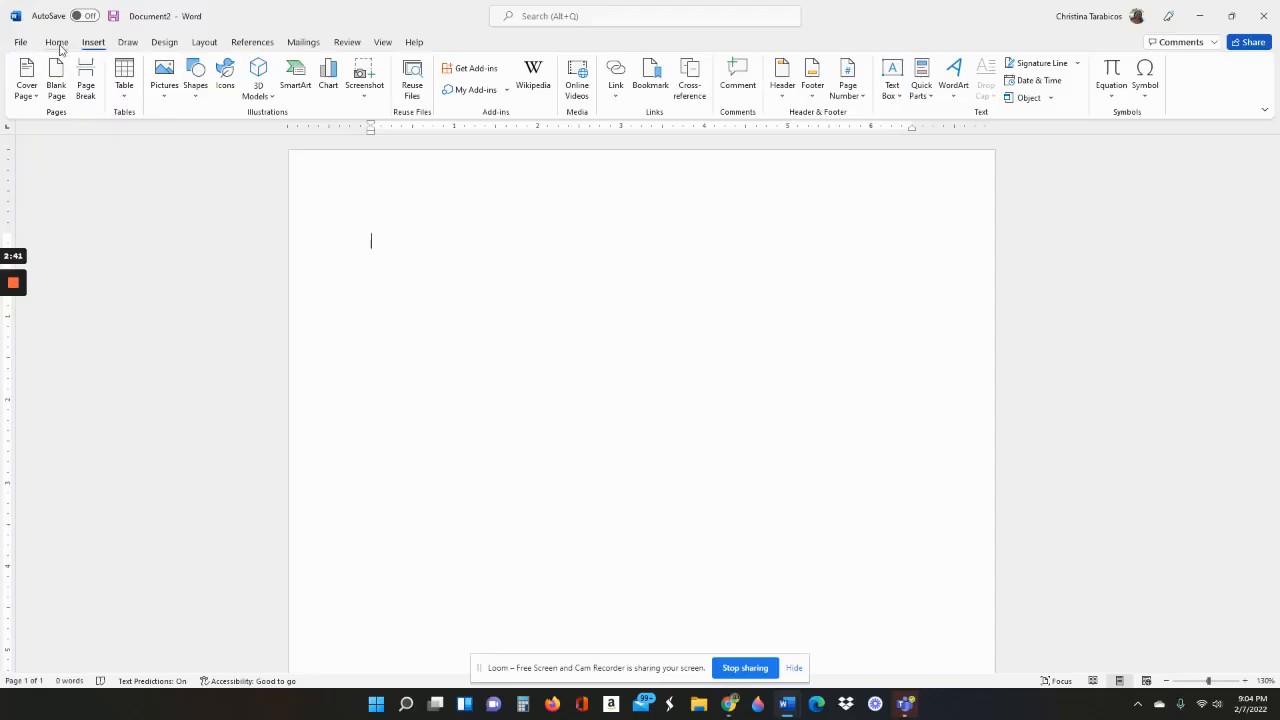
mouse_move(25, 288)
click(12, 338)
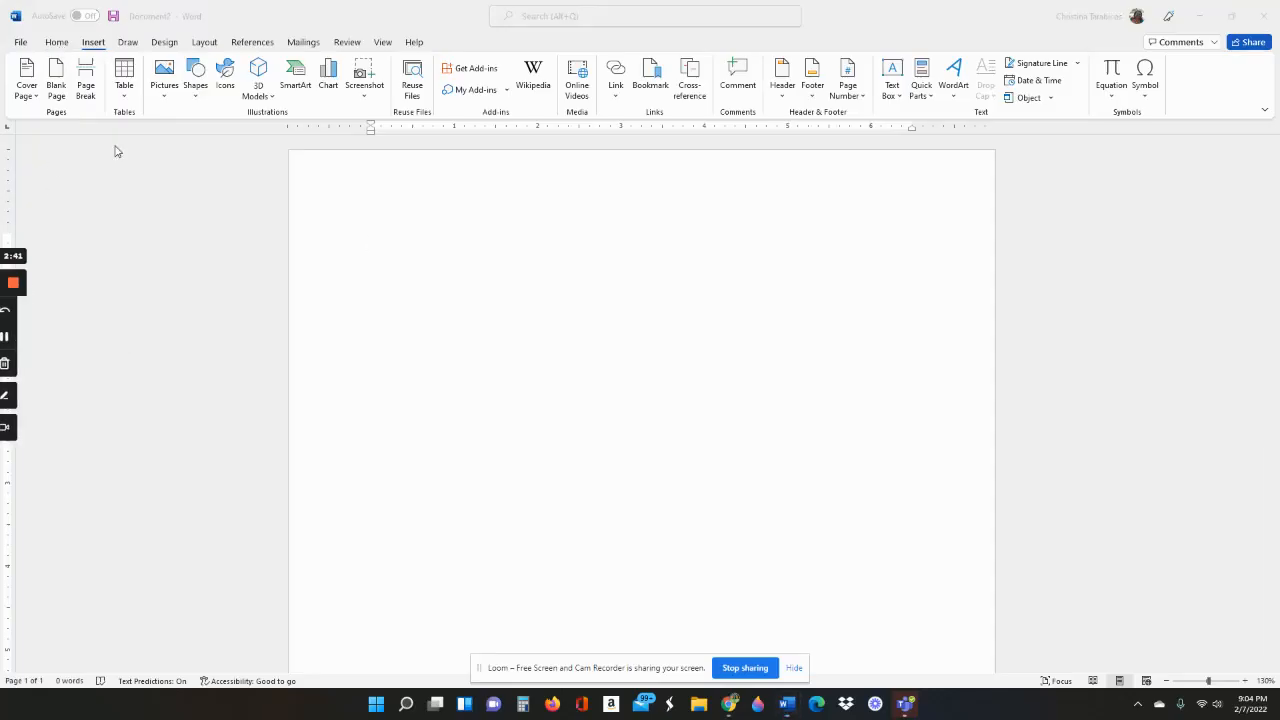
click(95, 47)
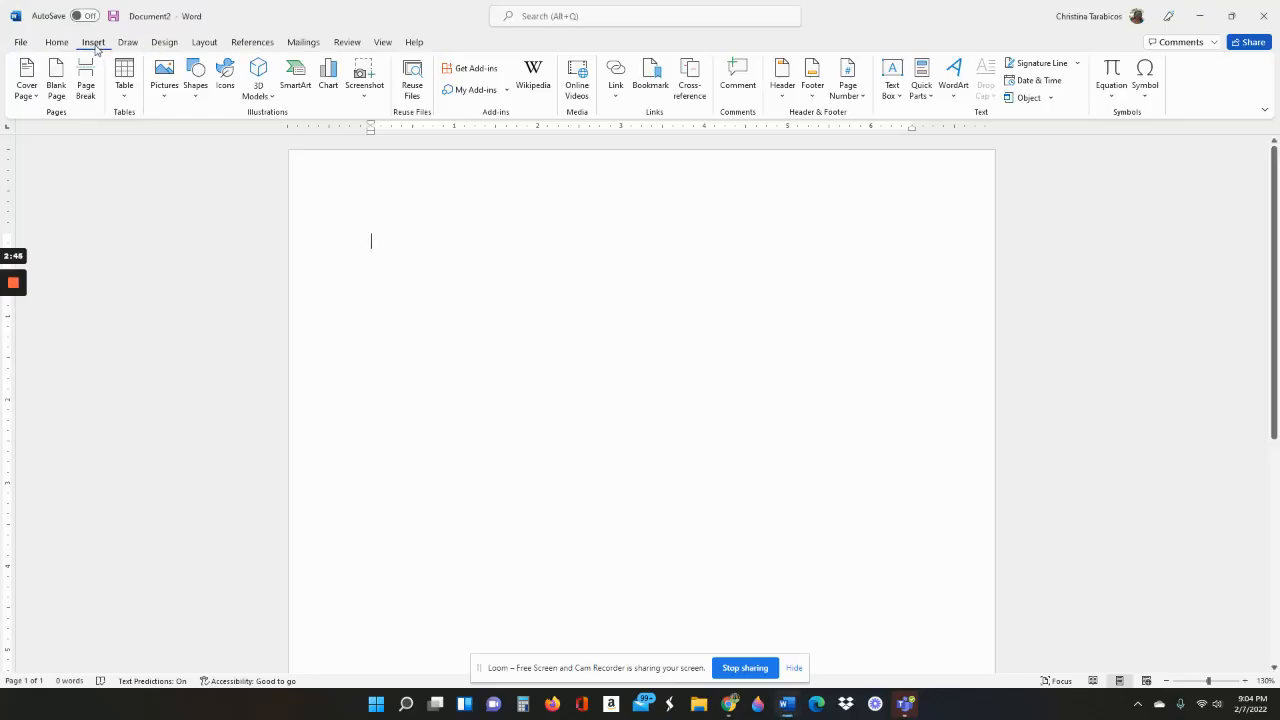
Insert a Plain Number 3 page number at the top right of the header
click(860, 100)
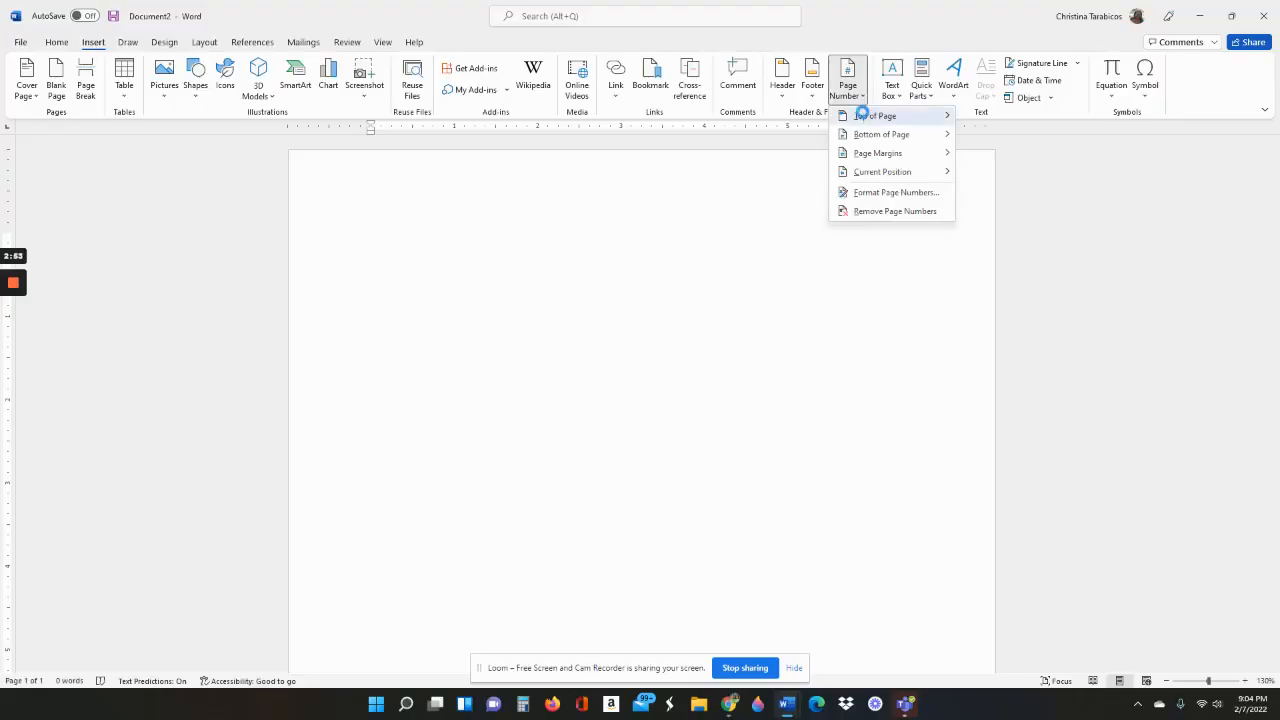
mouse_move(864, 118)
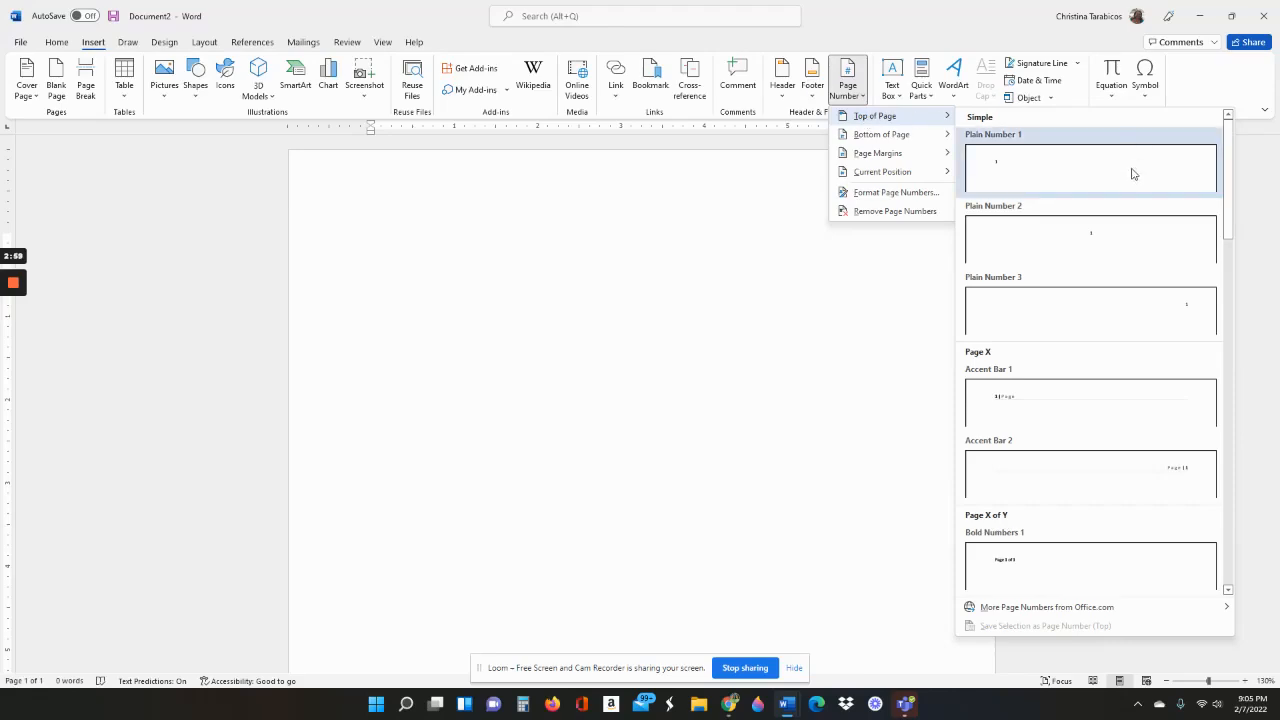
click(1121, 318)
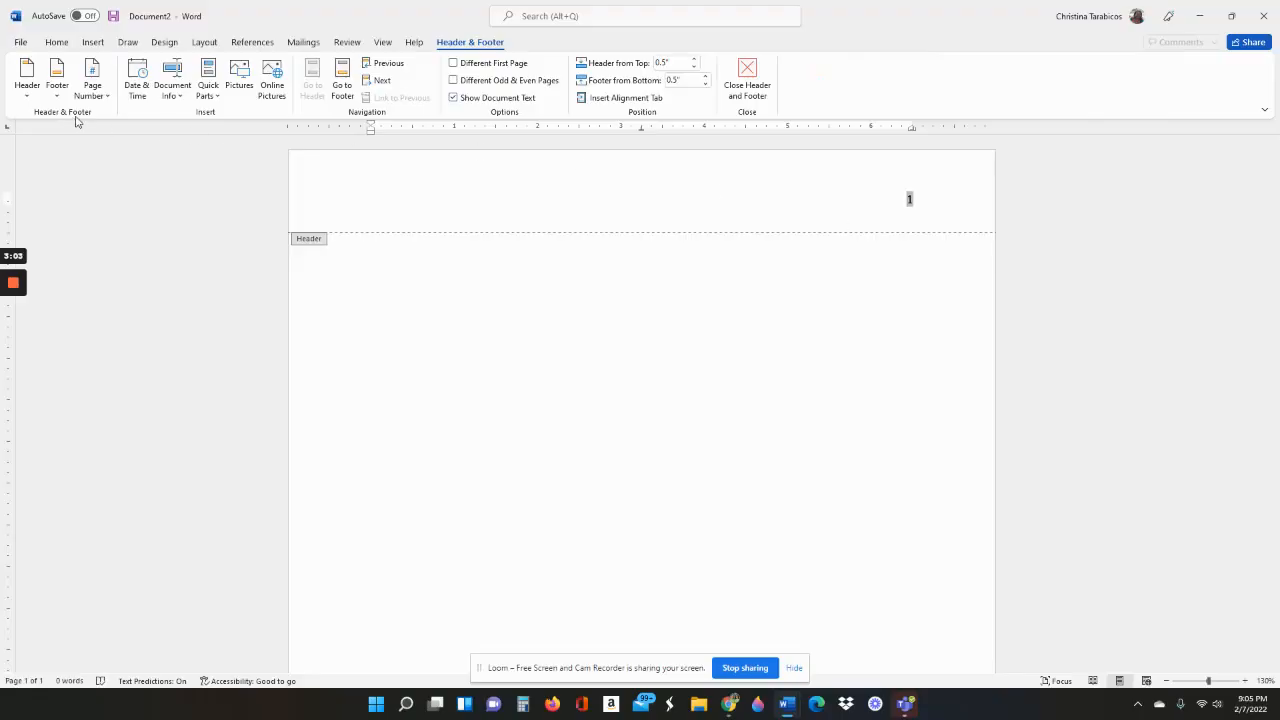
click(57, 42)
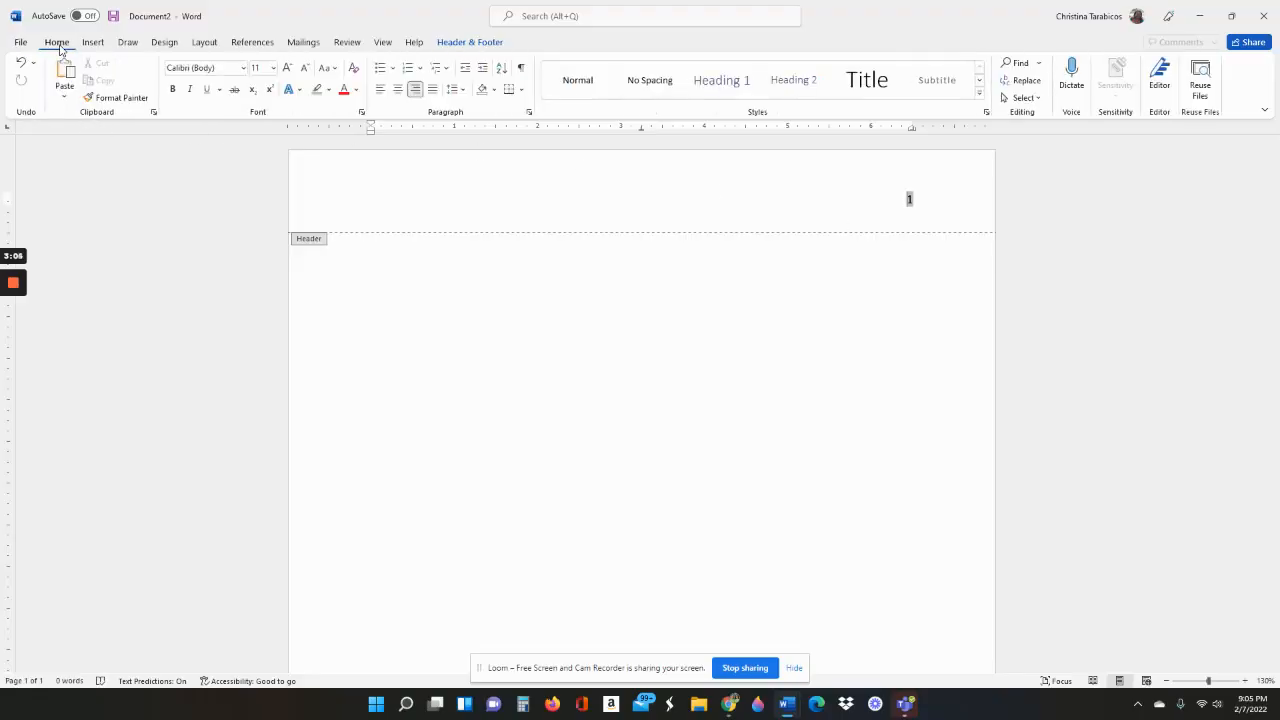
Set the font to Times New Roman at 12 pt
click(242, 68)
click(233, 163)
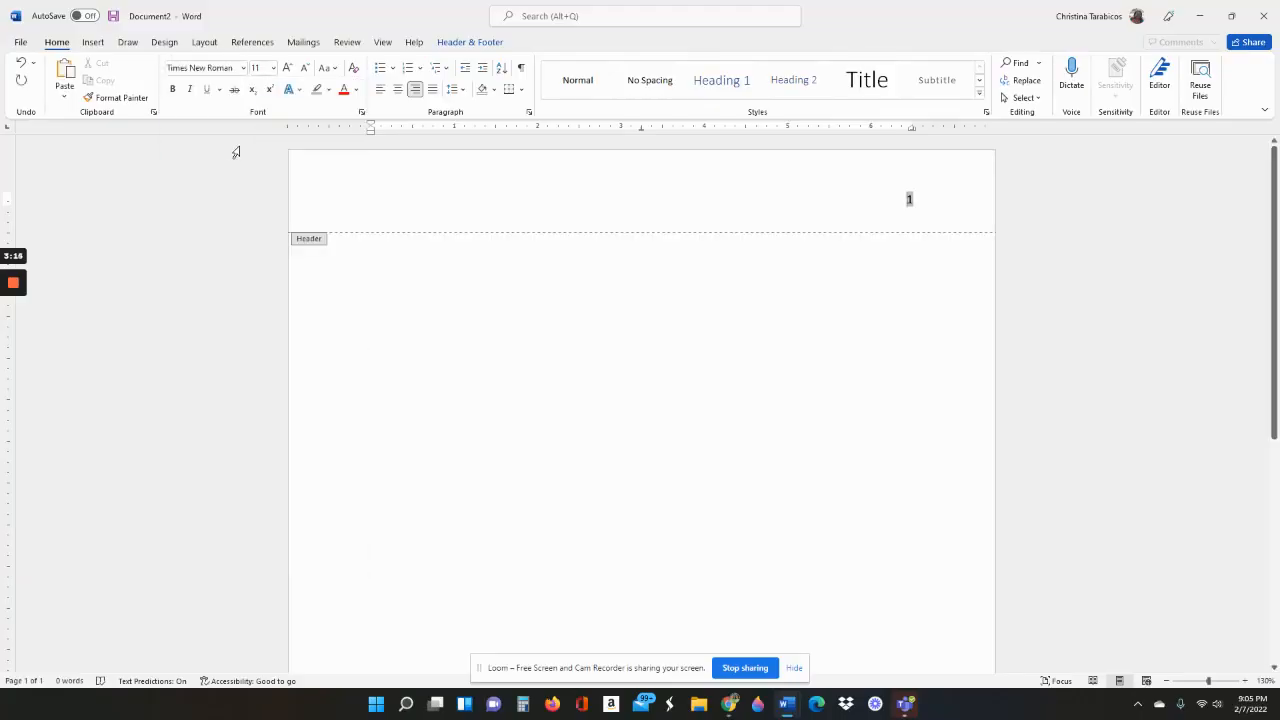
click(273, 68)
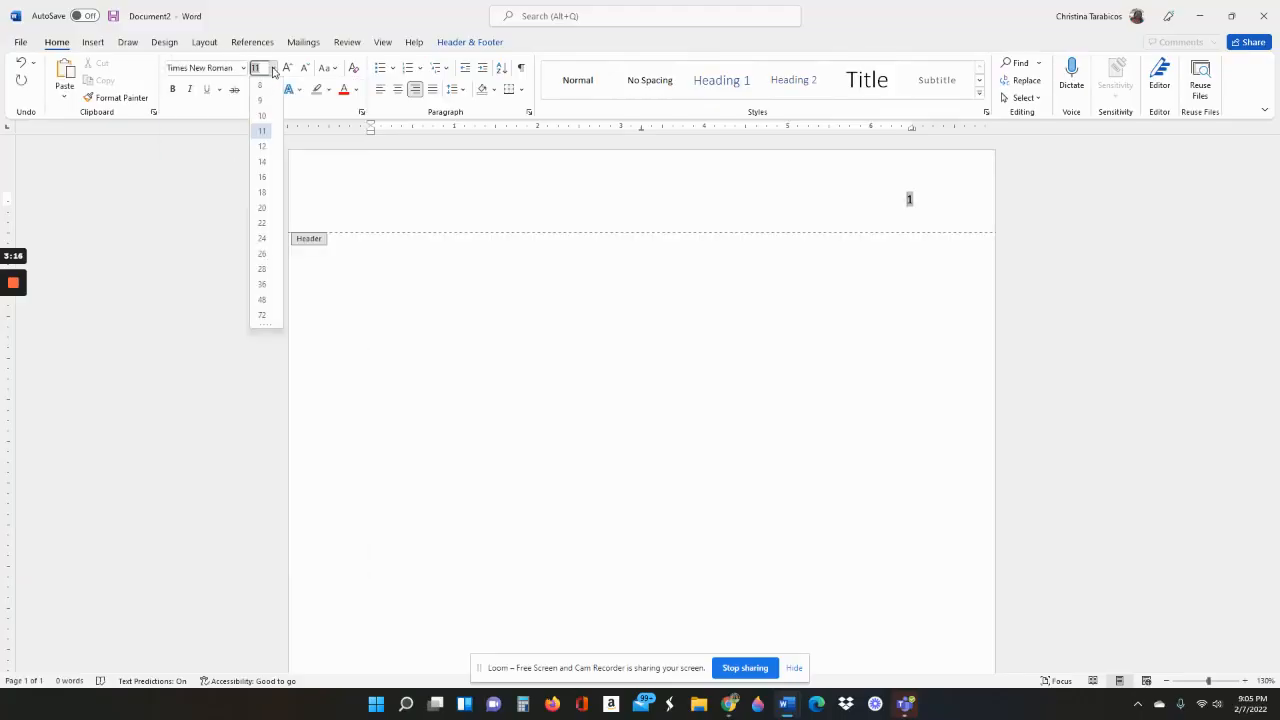
click(262, 146)
Close the header and footer to return to the document body
click(922, 209)
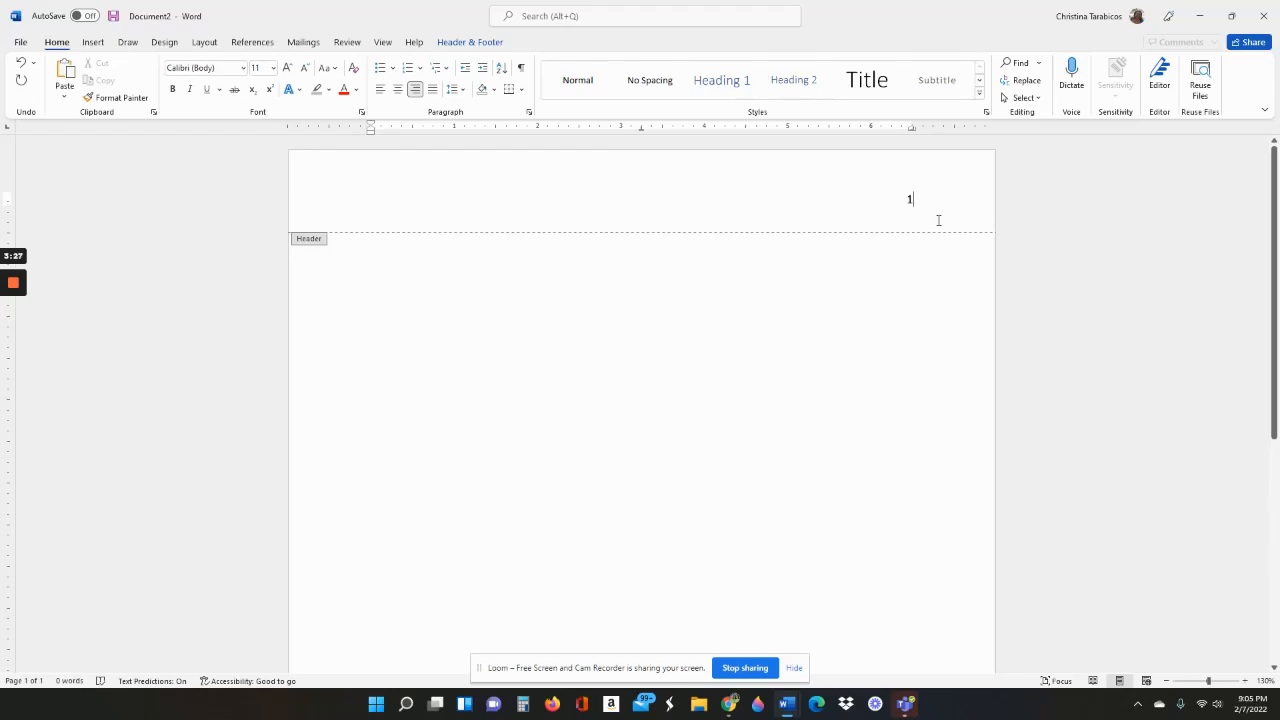
click(479, 45)
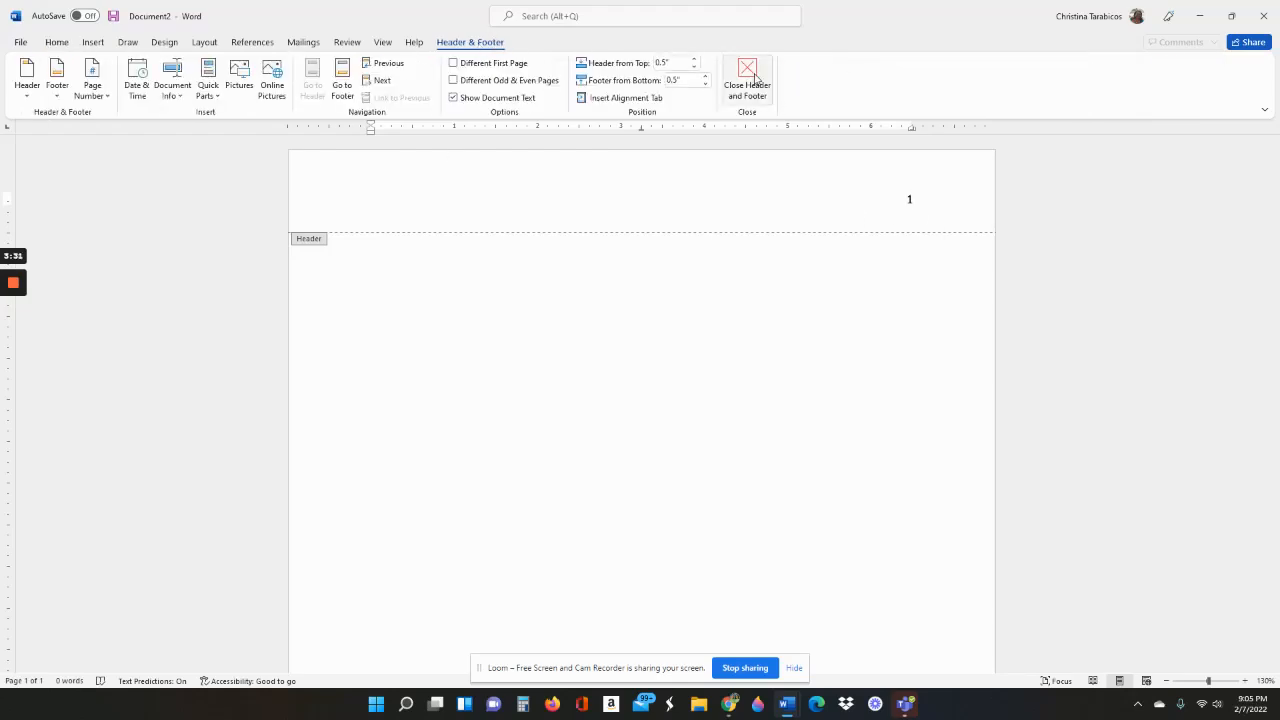
click(749, 78)
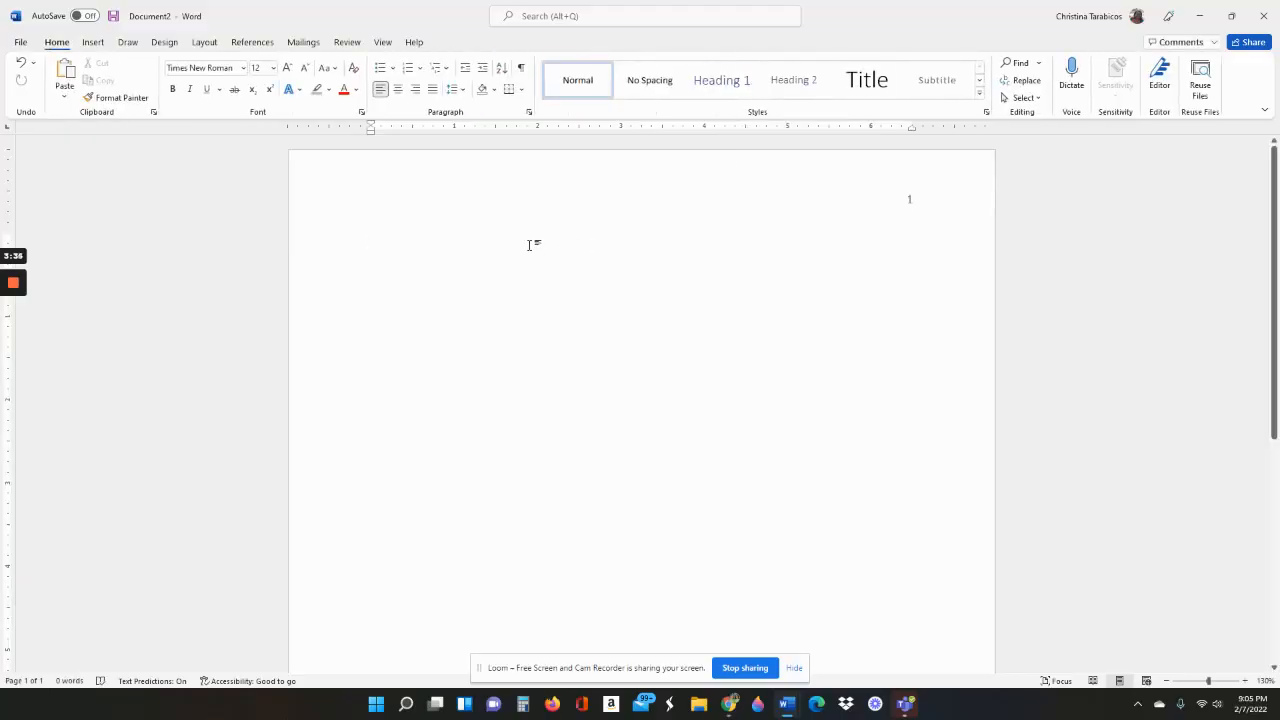
Apply 2.0 double line spacing and confirm it stays checked
click(463, 91)
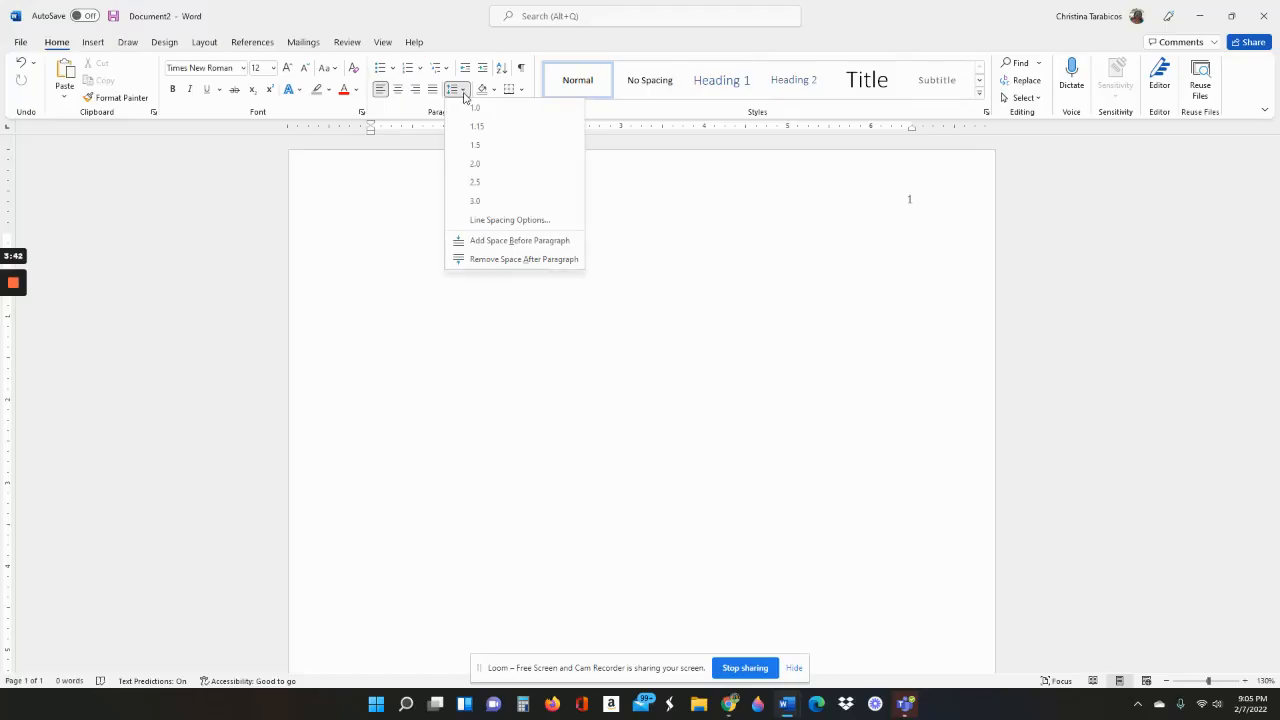
click(475, 170)
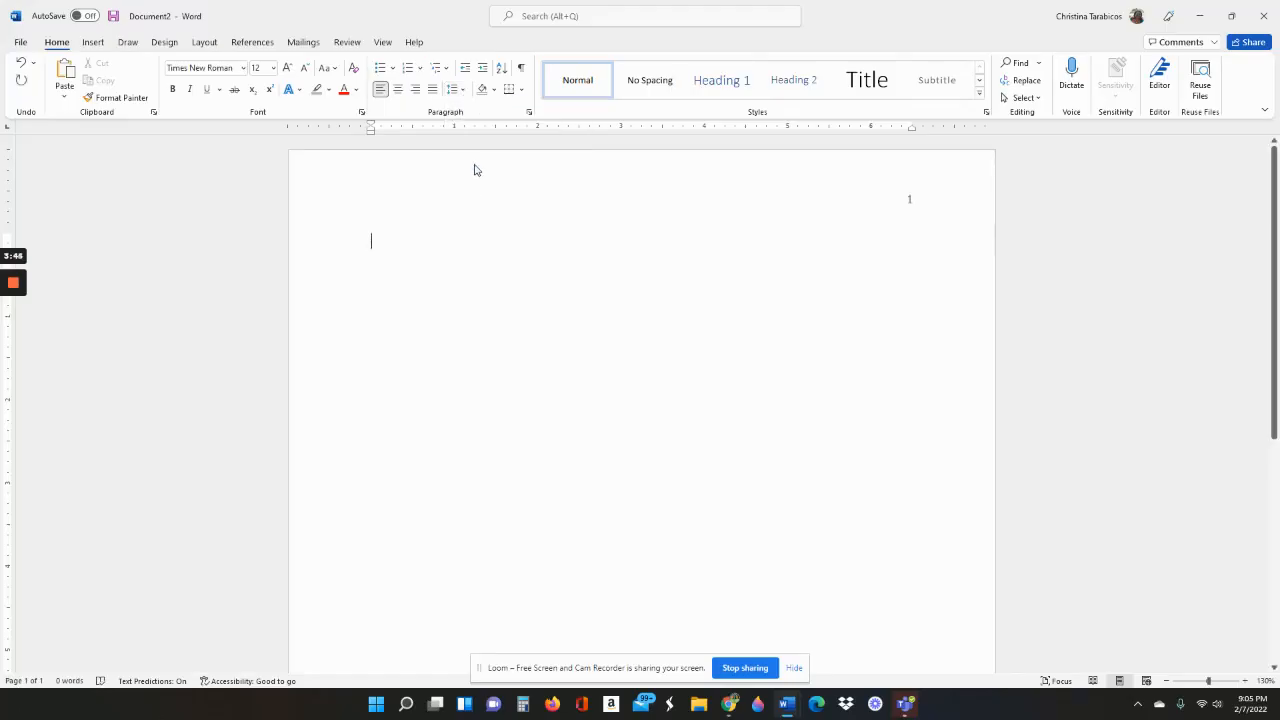
click(467, 92)
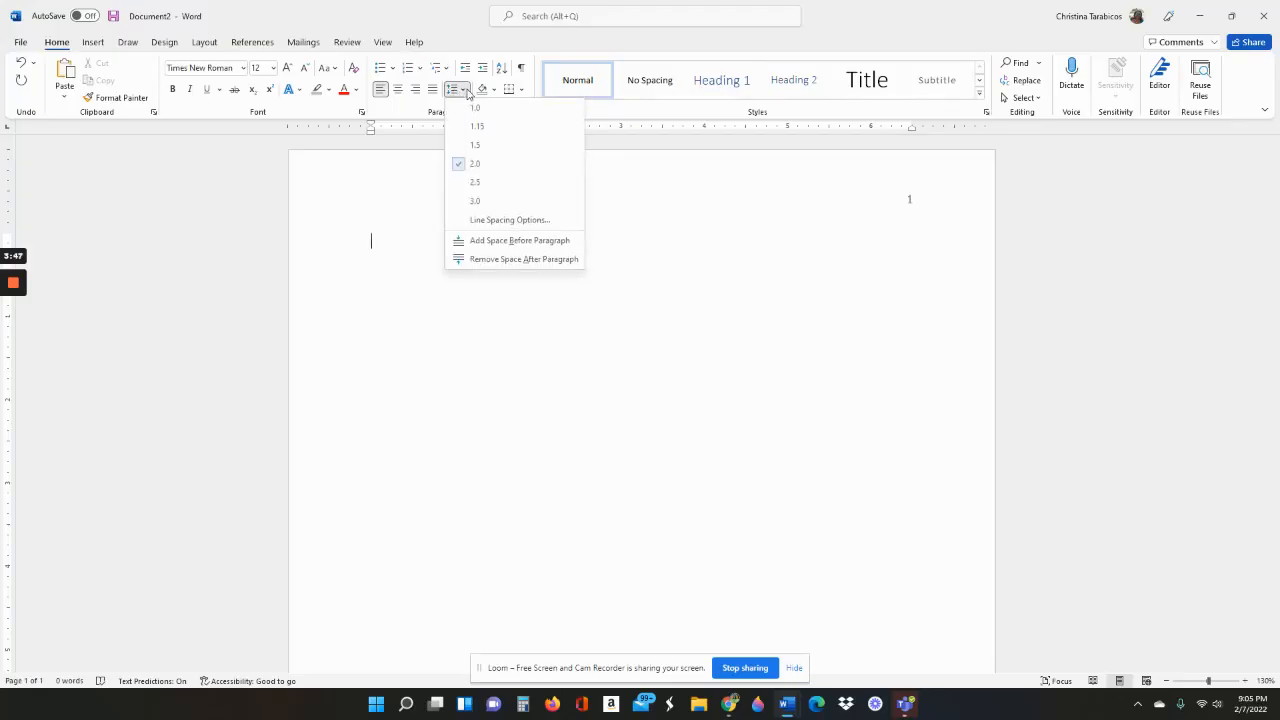
click(470, 170)
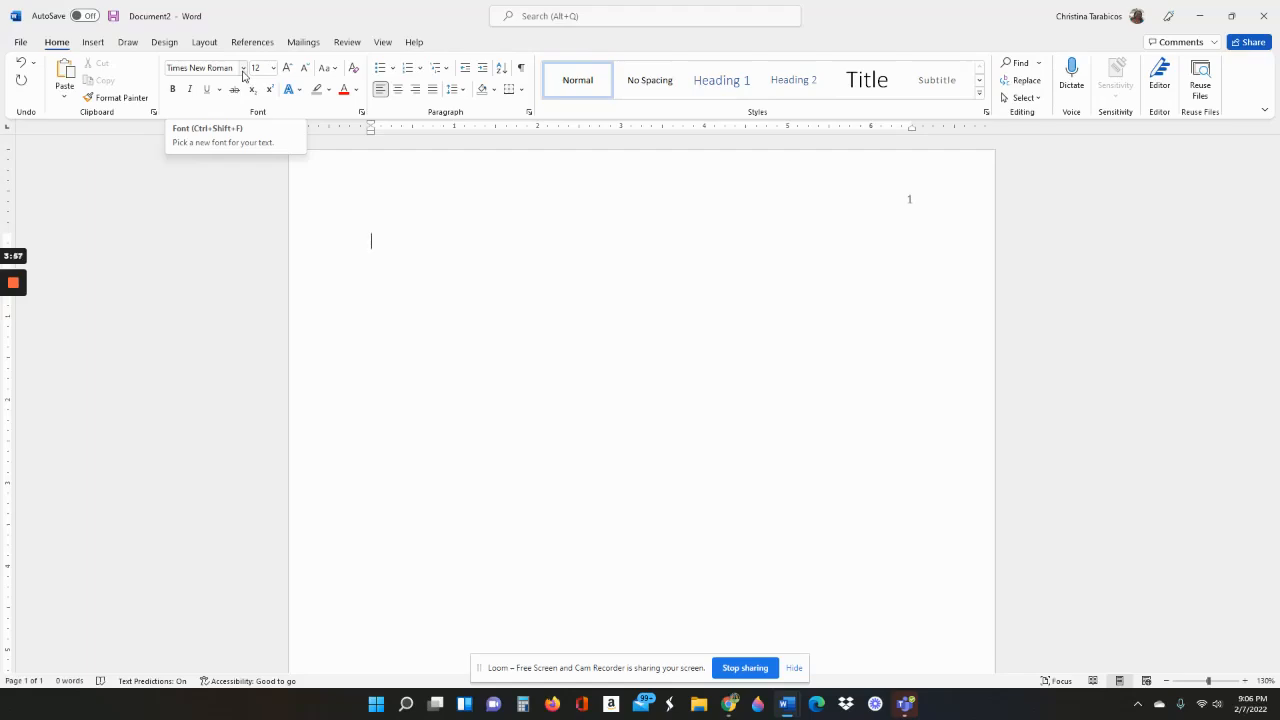
Center the body, add two blank lines at the top, and turn on bold
click(400, 95)
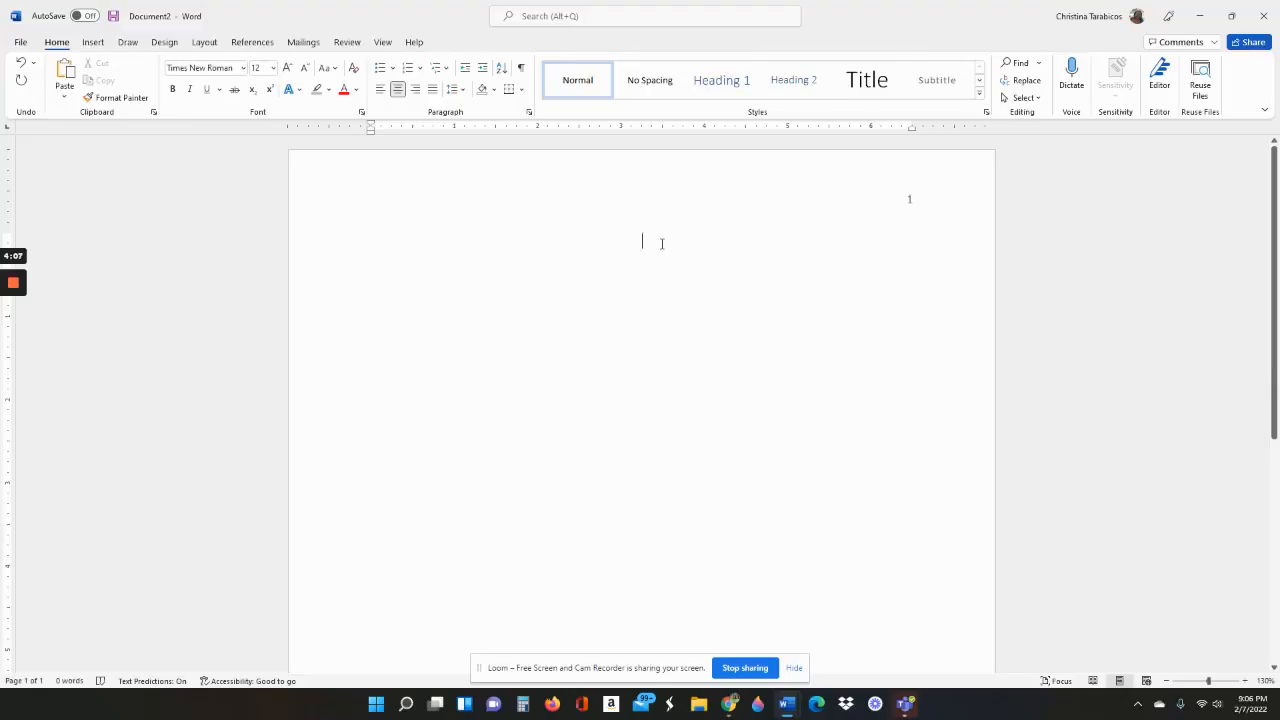
key(Return)
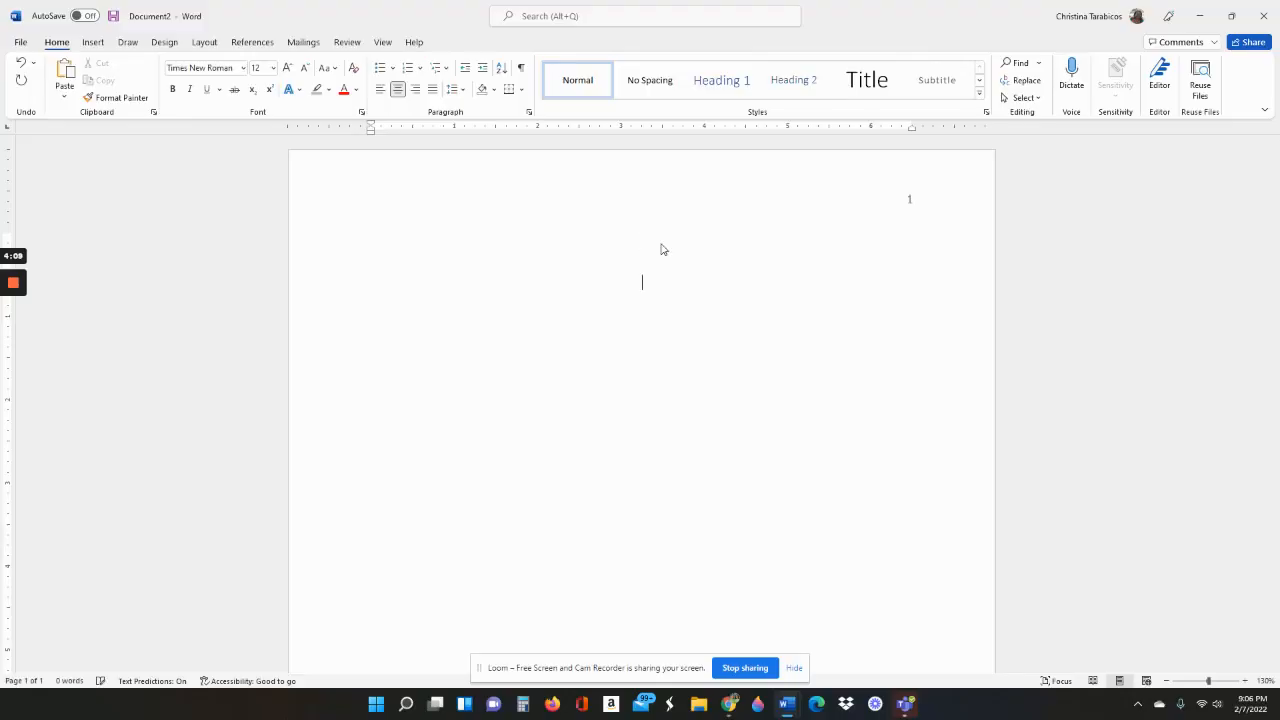
key(Return)
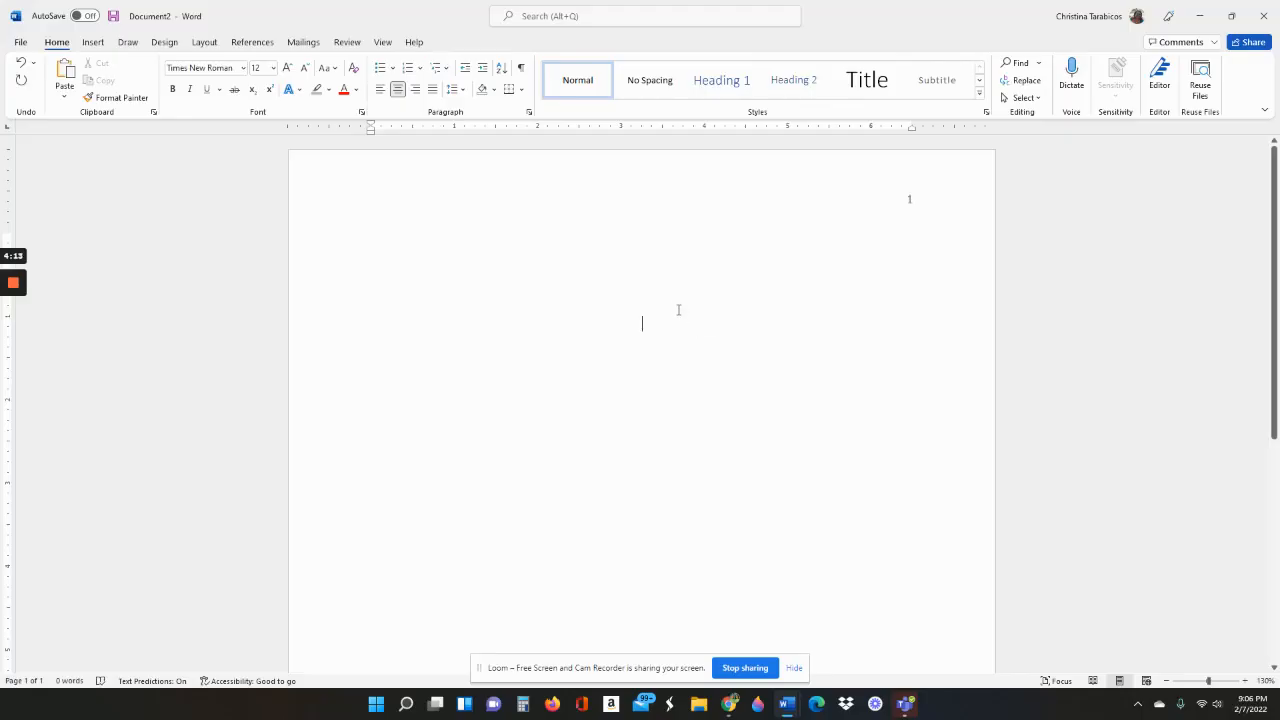
key(ctrl+b)
Type the title 'Title of My Essay', confirm 2.0 spacing, and start a new line below
text(Title of)
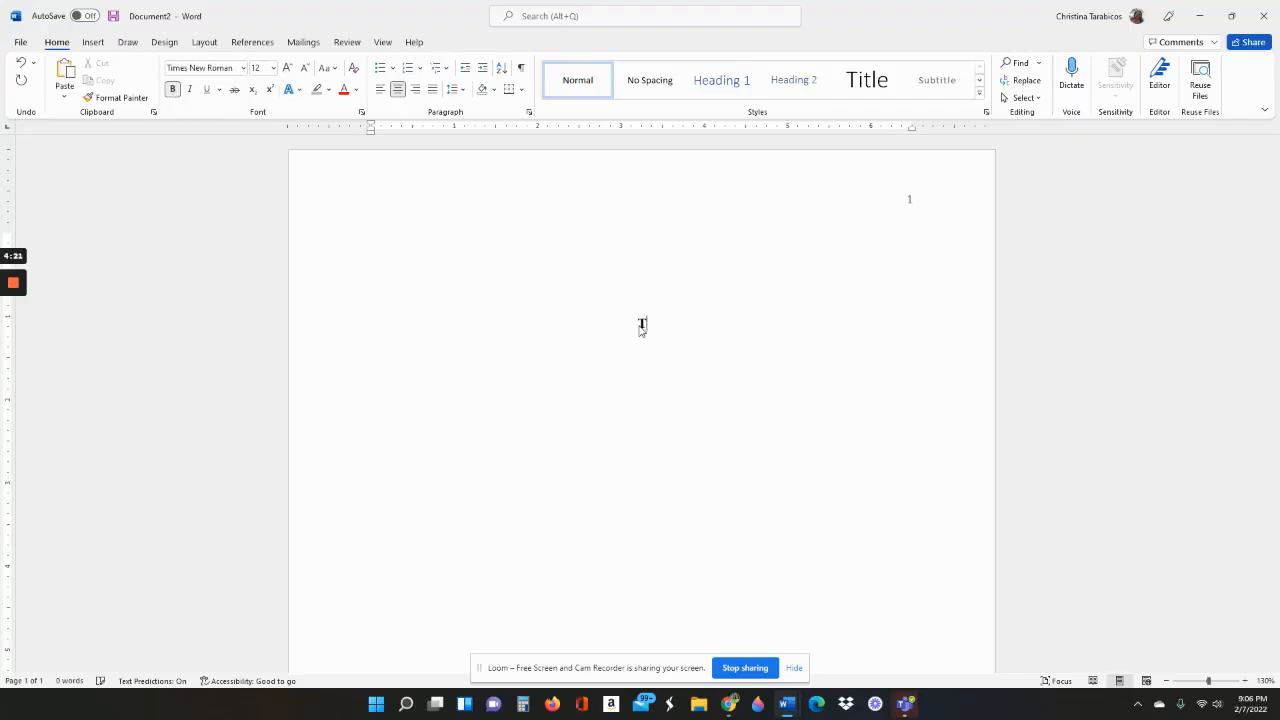
text( My Essay)
drag(598, 322, 663, 323)
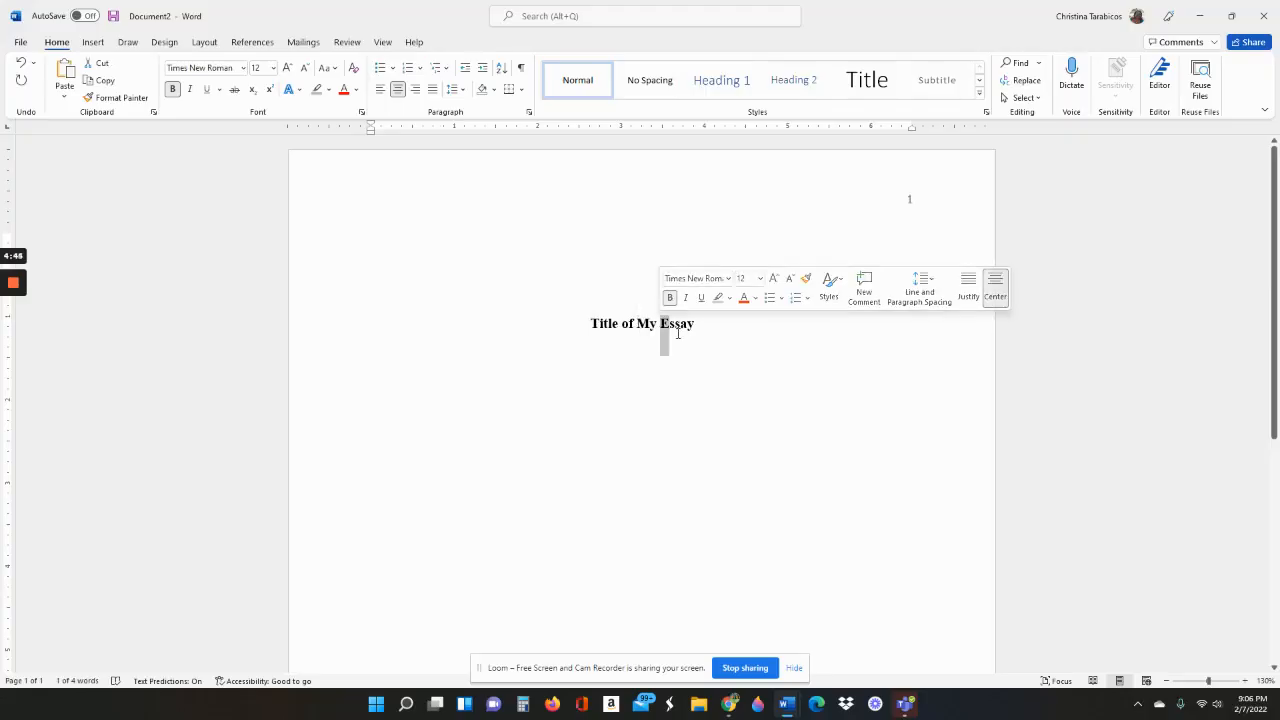
click(695, 325)
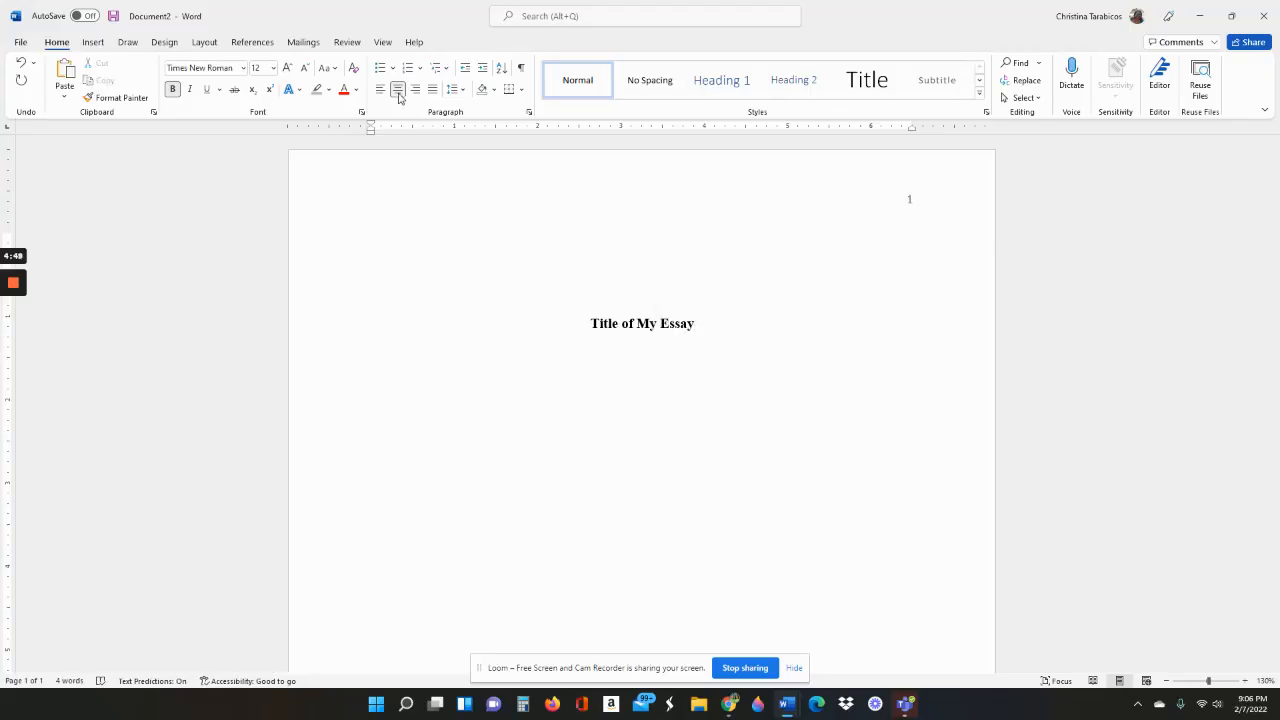
click(461, 91)
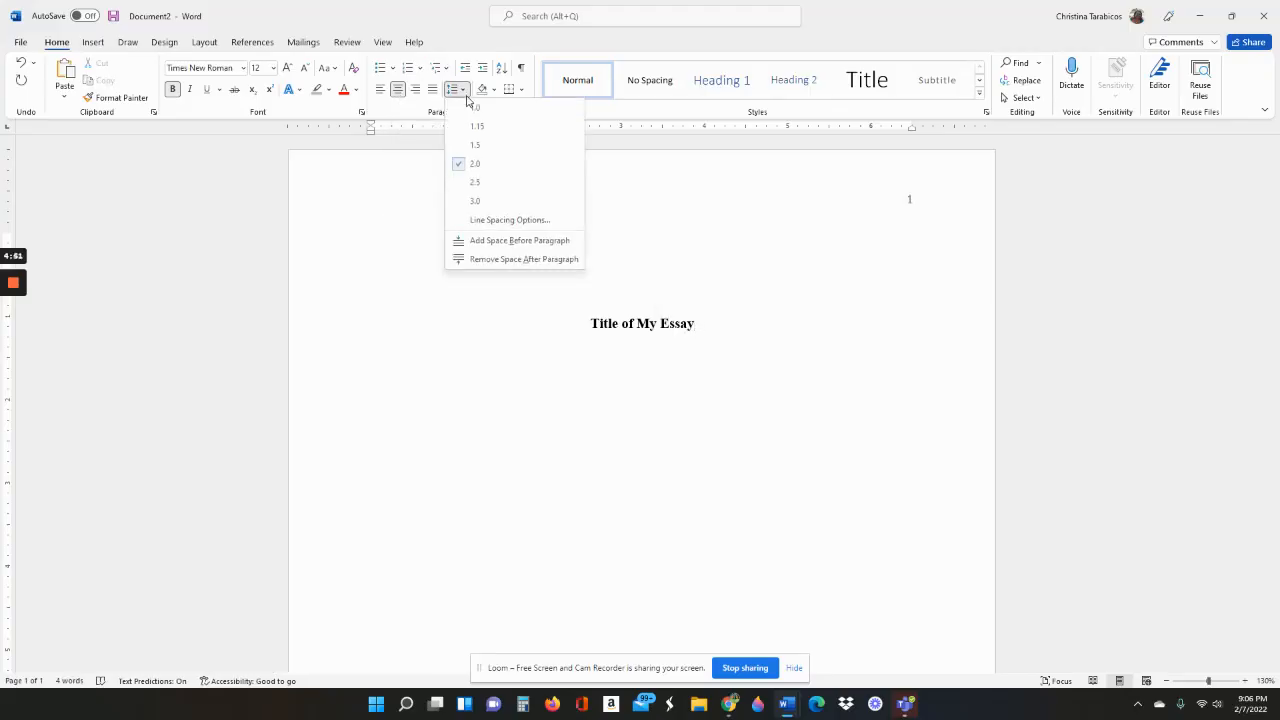
click(706, 321)
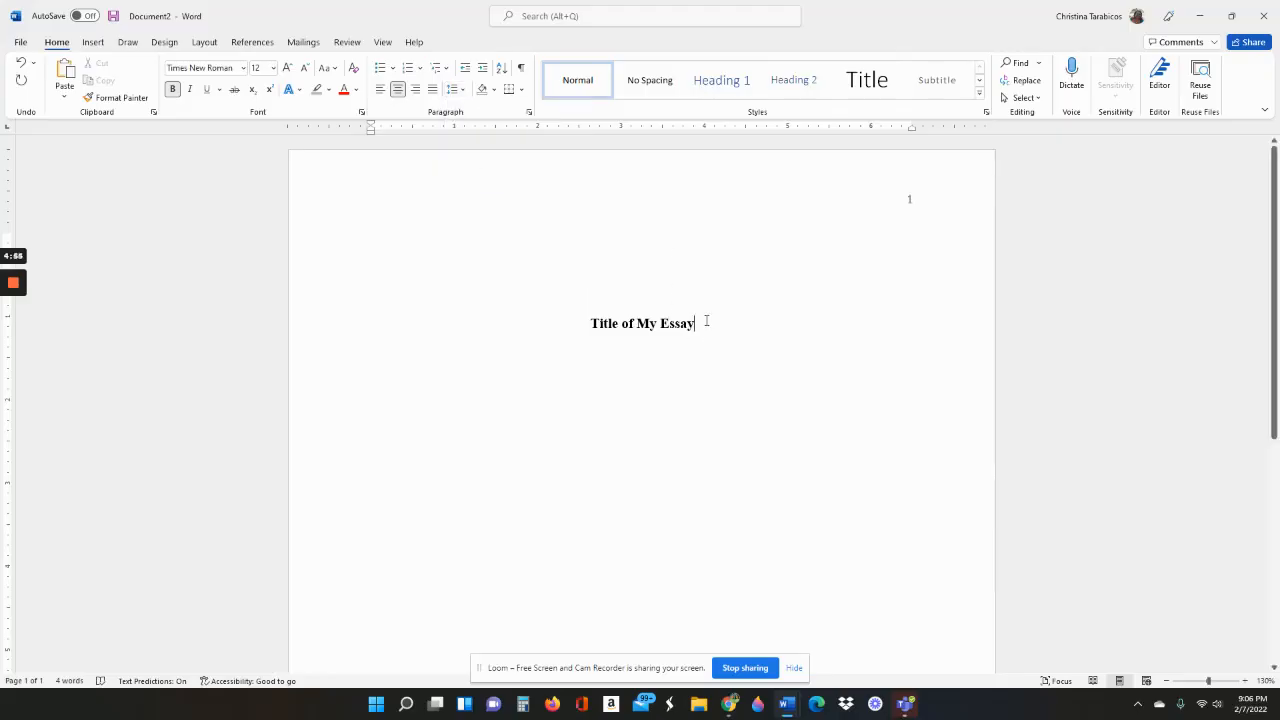
key(Return)
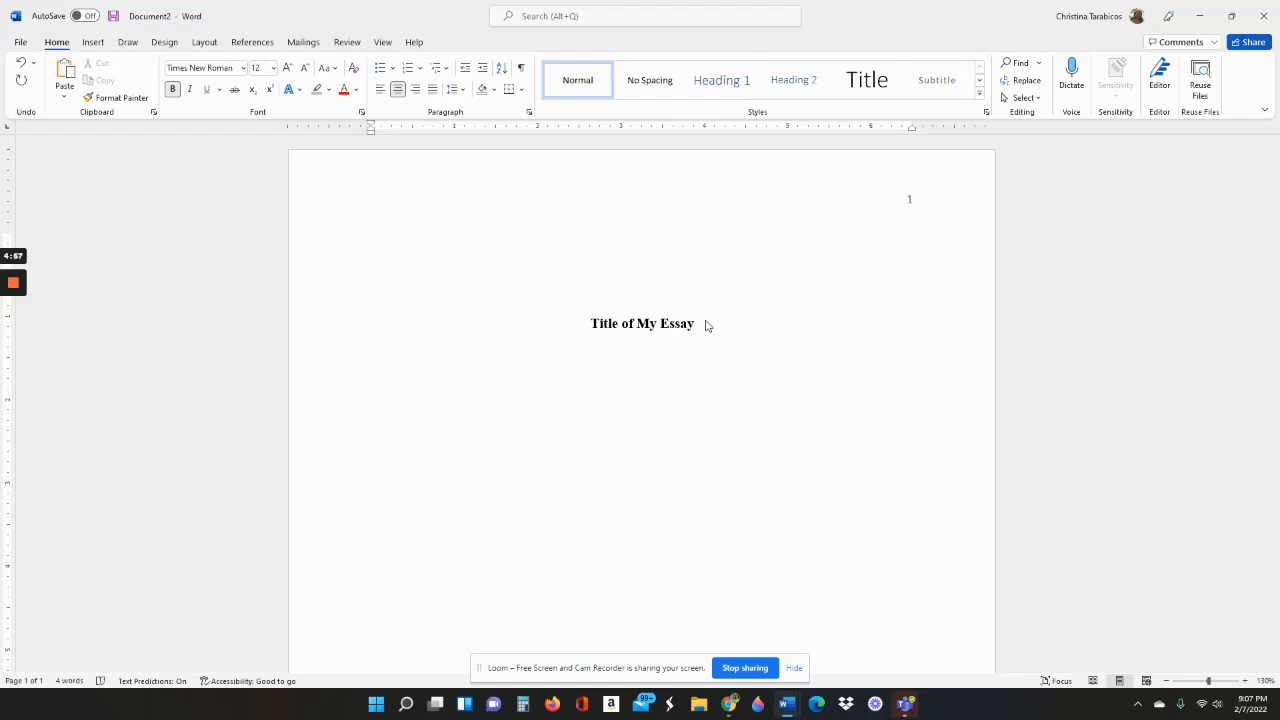
Turn bold off and type the author's name on its own centred line
click(173, 91)
text(First Lastname)
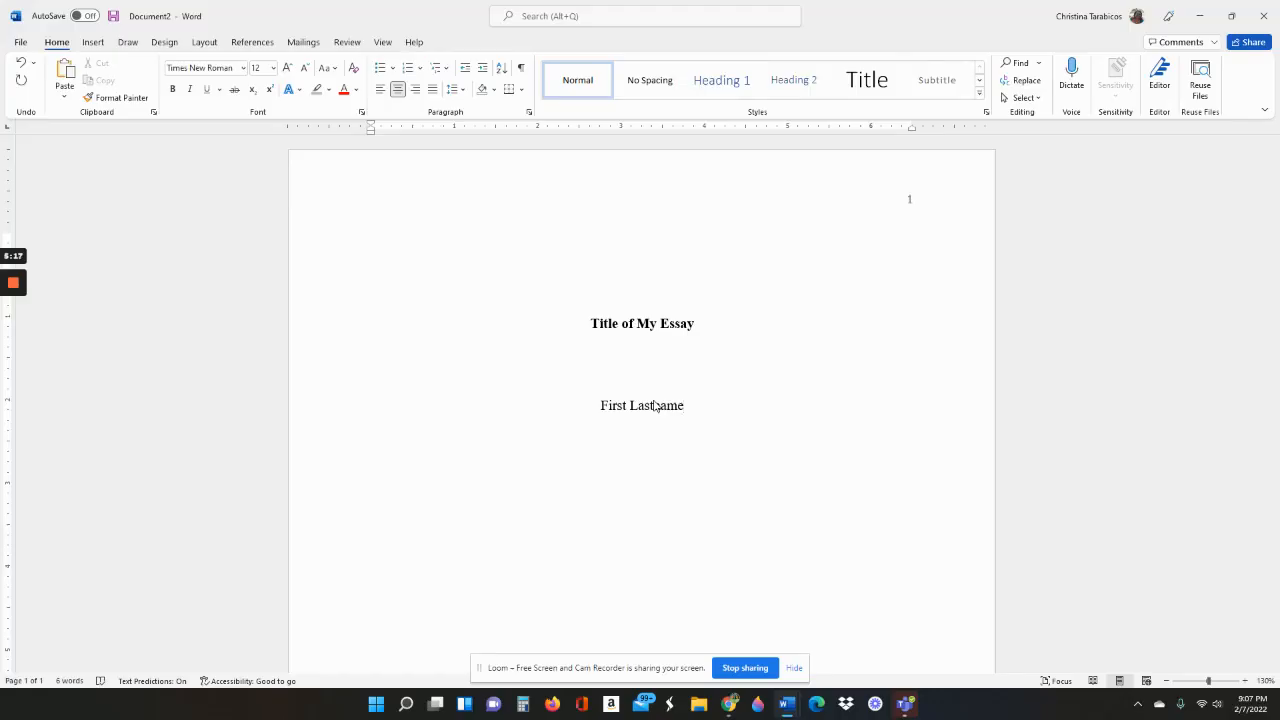
key(Return)
Type 'English Department, Delaware Technical Community College' on the next line, correcting the 'TEch' typo
text(English Department,)
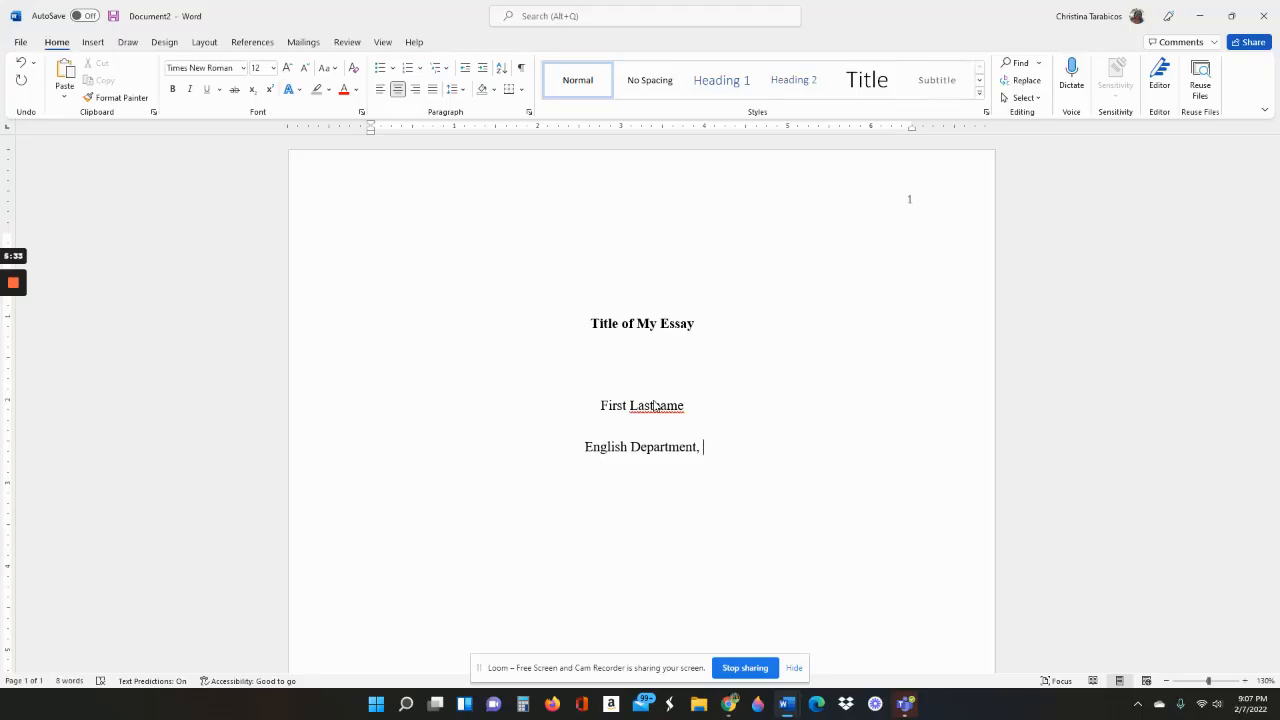
text(De)
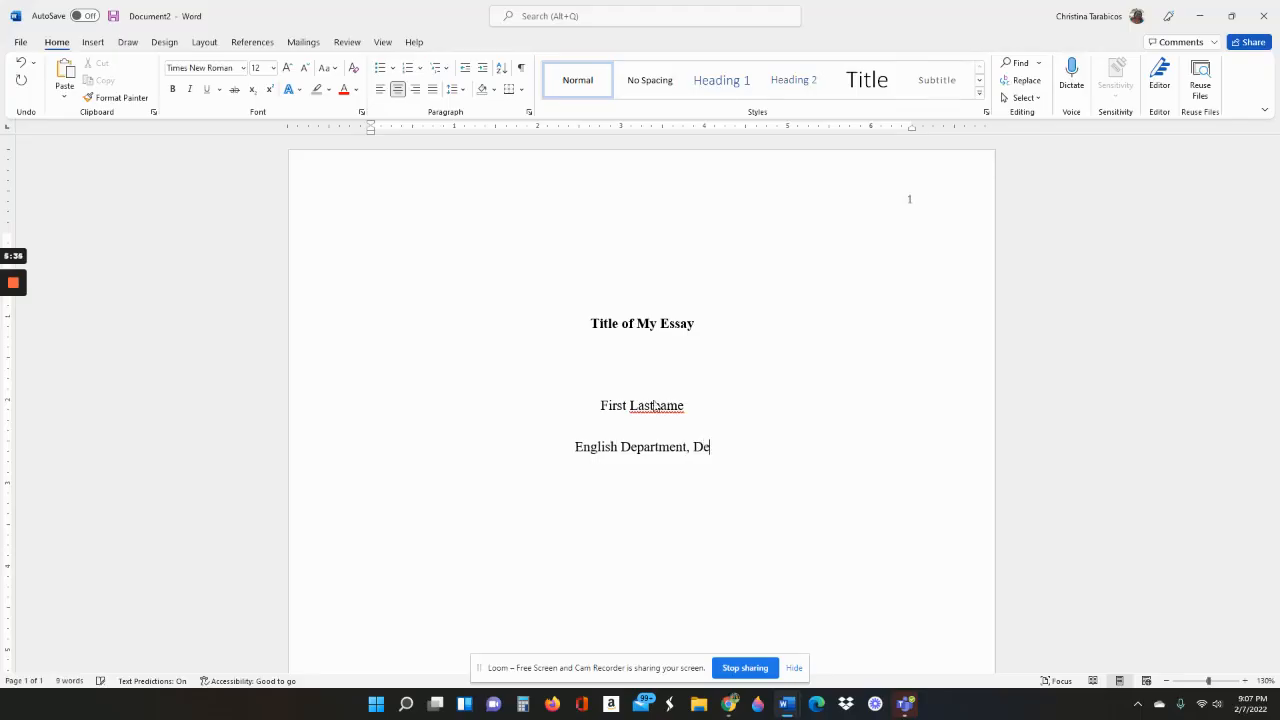
text(laware TEch)
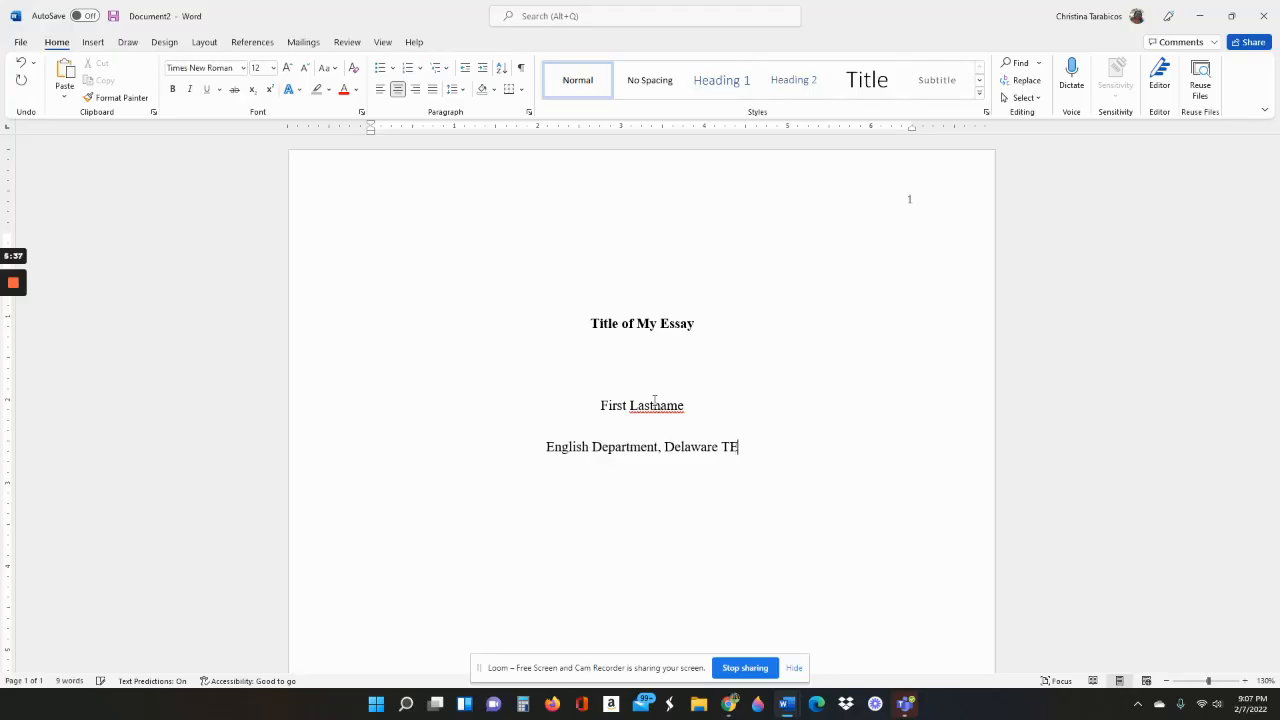
key(BackSpace)
key(BackSpace)
key(BackSpace)
text(ech)
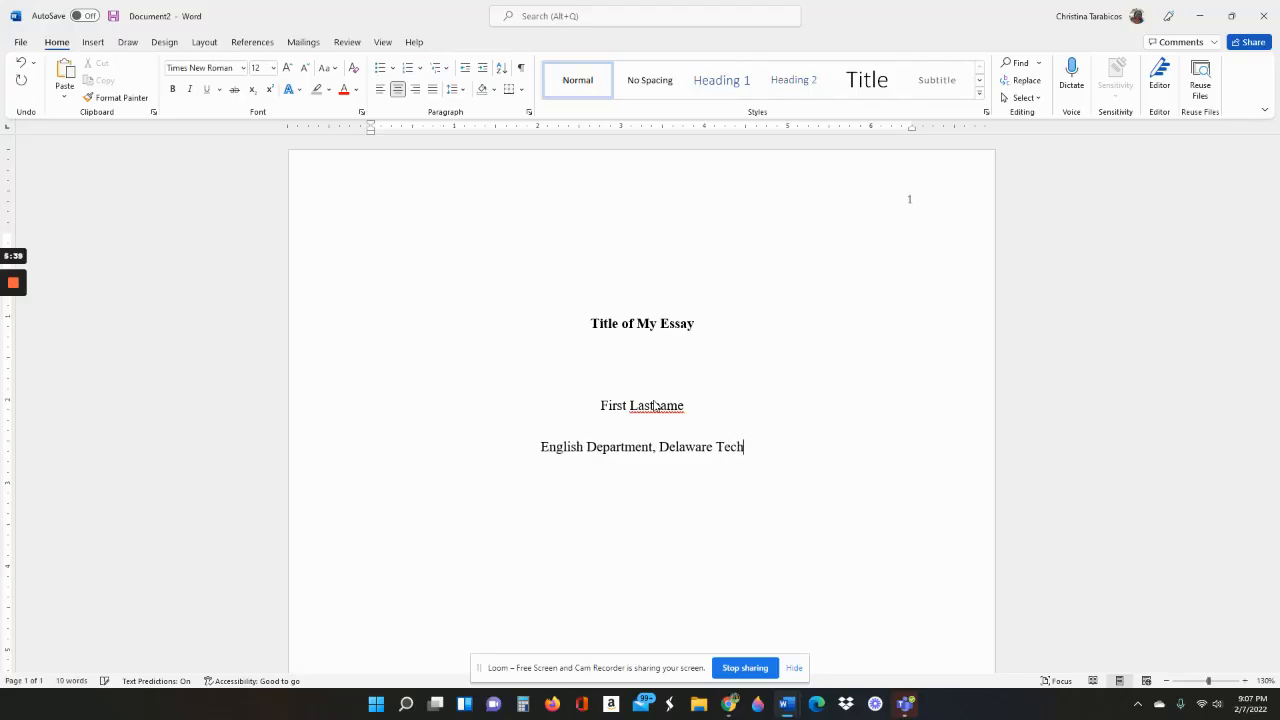
text(nical Comm)
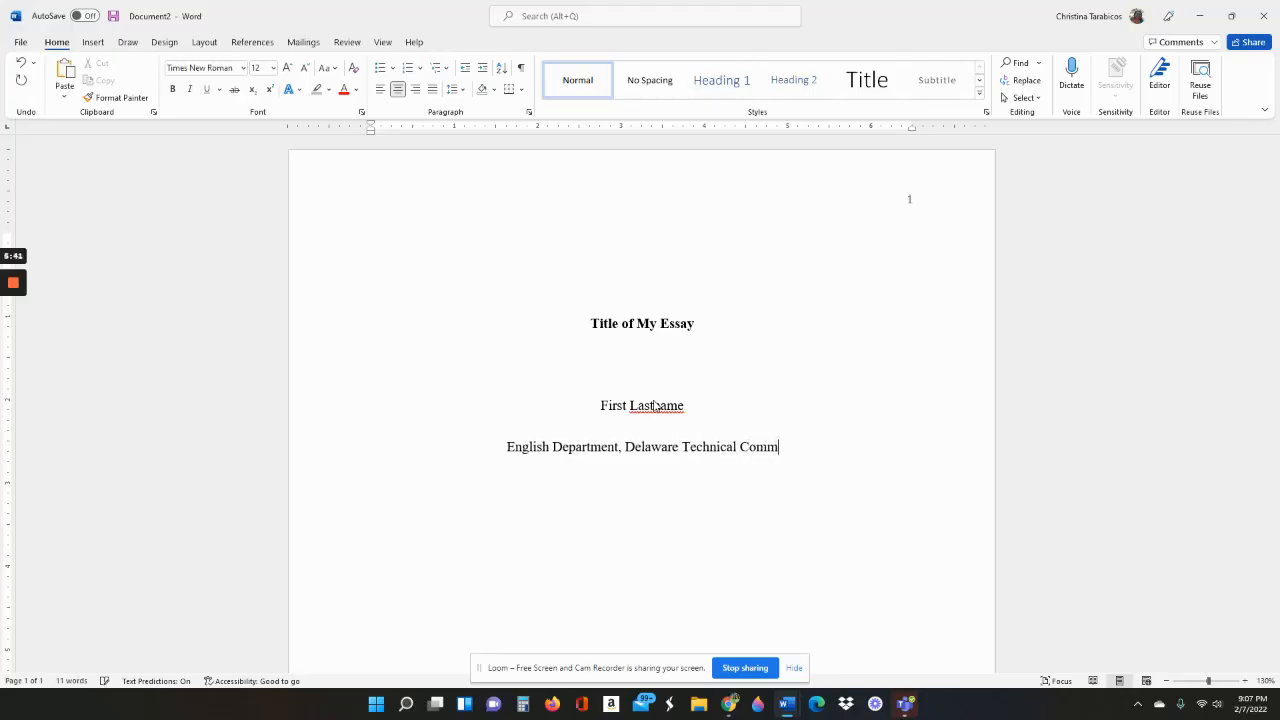
text(unity College)
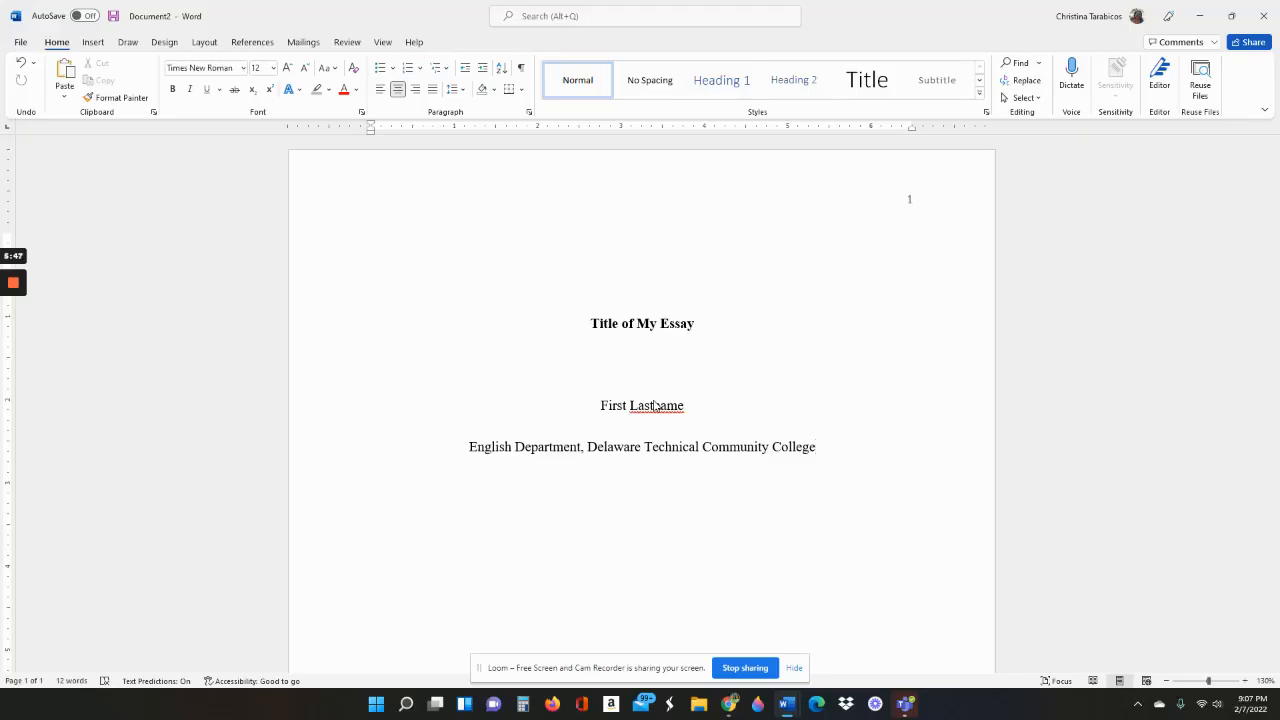
drag(478, 447, 830, 450)
click(830, 450)
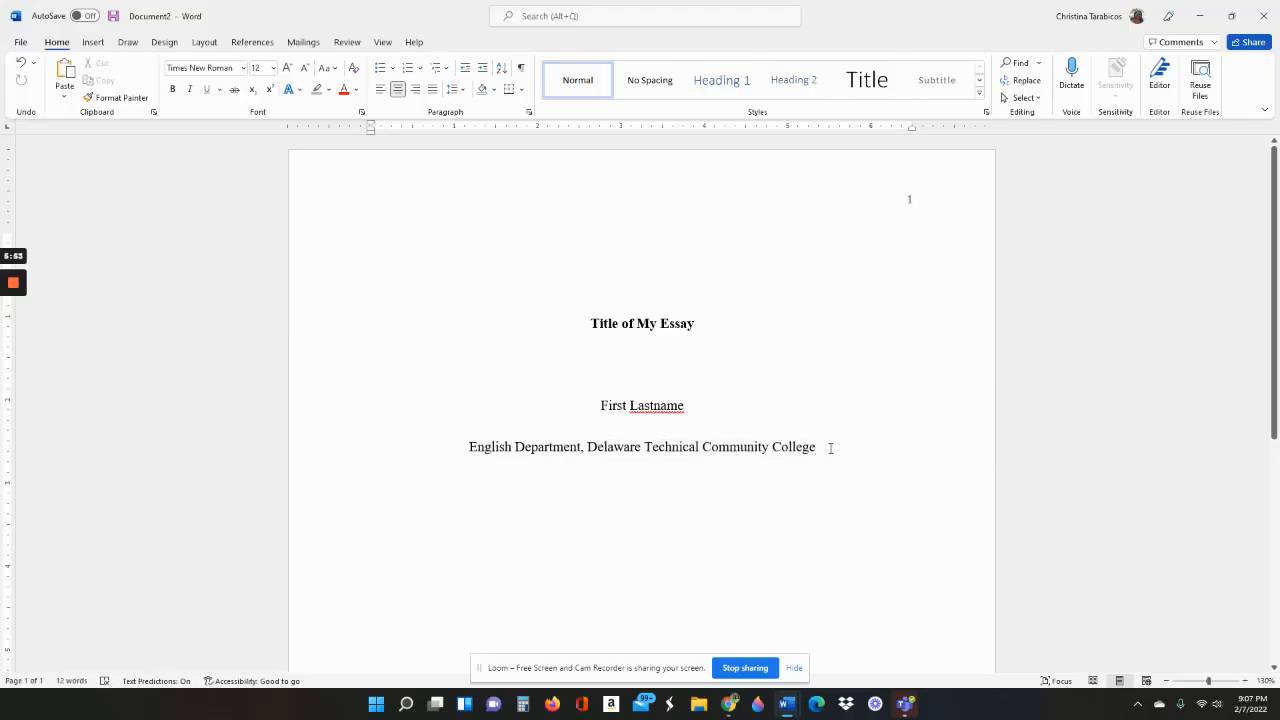
key(Return)
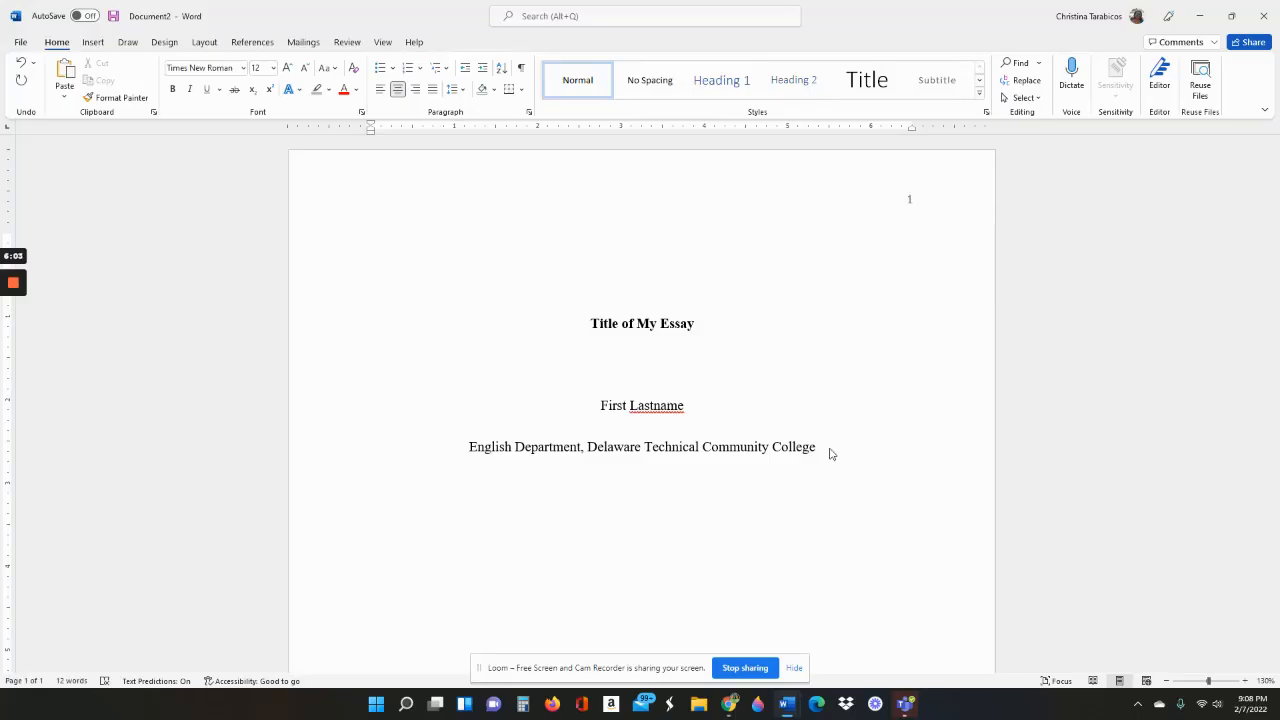
Add the course line 'ENG 101: Composition I' below the department
text(ENG 101: C)
text(omposition )
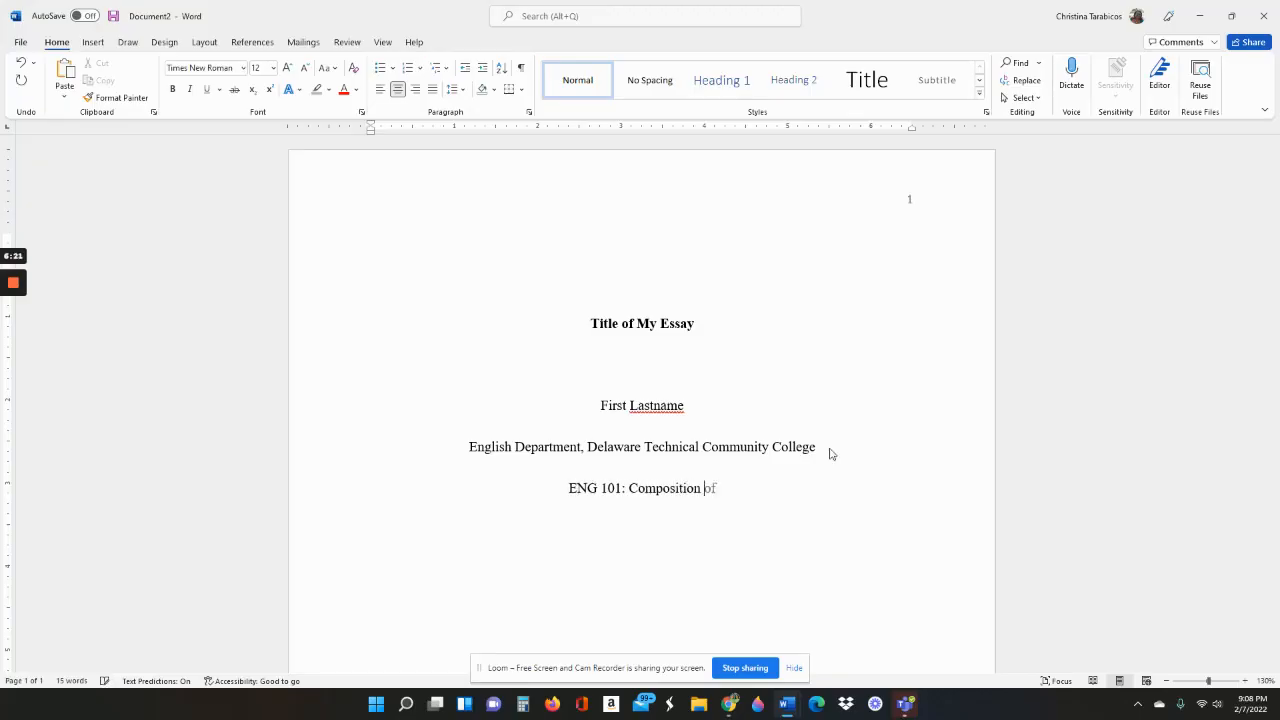
text(I)
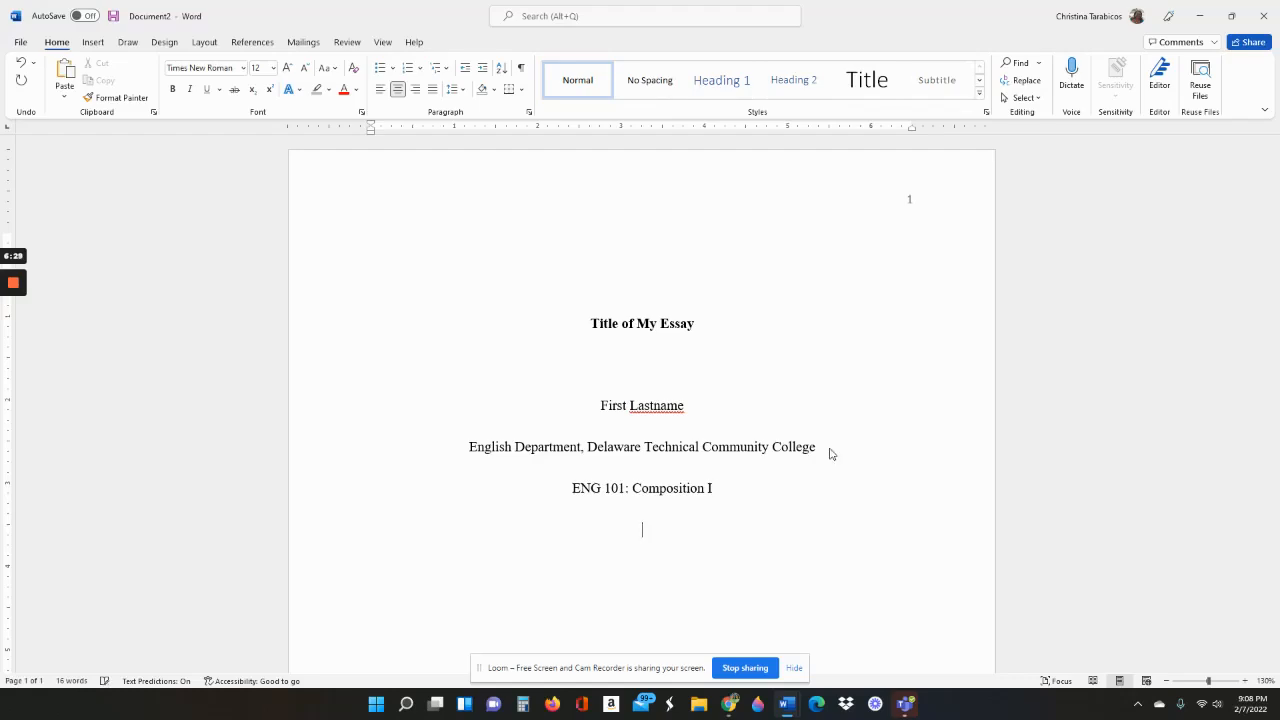
key(Return)
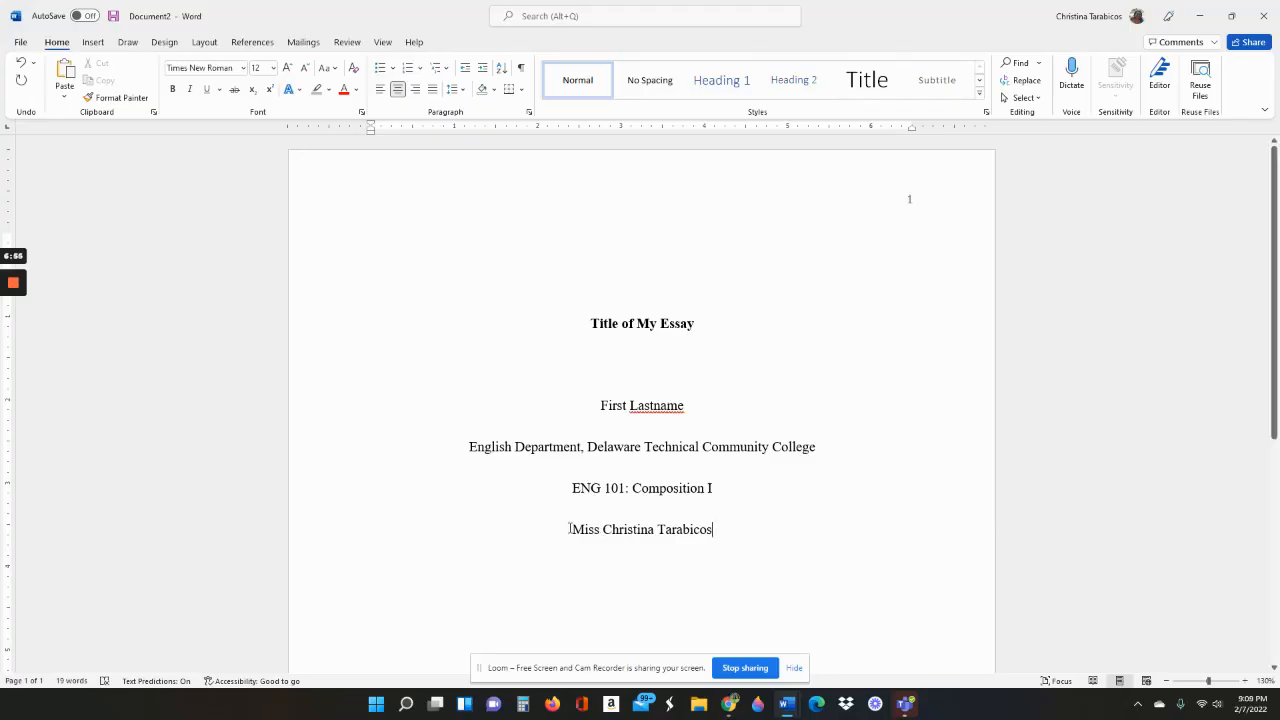
Type the instructor's name on the next centred line and start a new line
drag(572, 529, 722, 531)
click(726, 529)
key(Return)
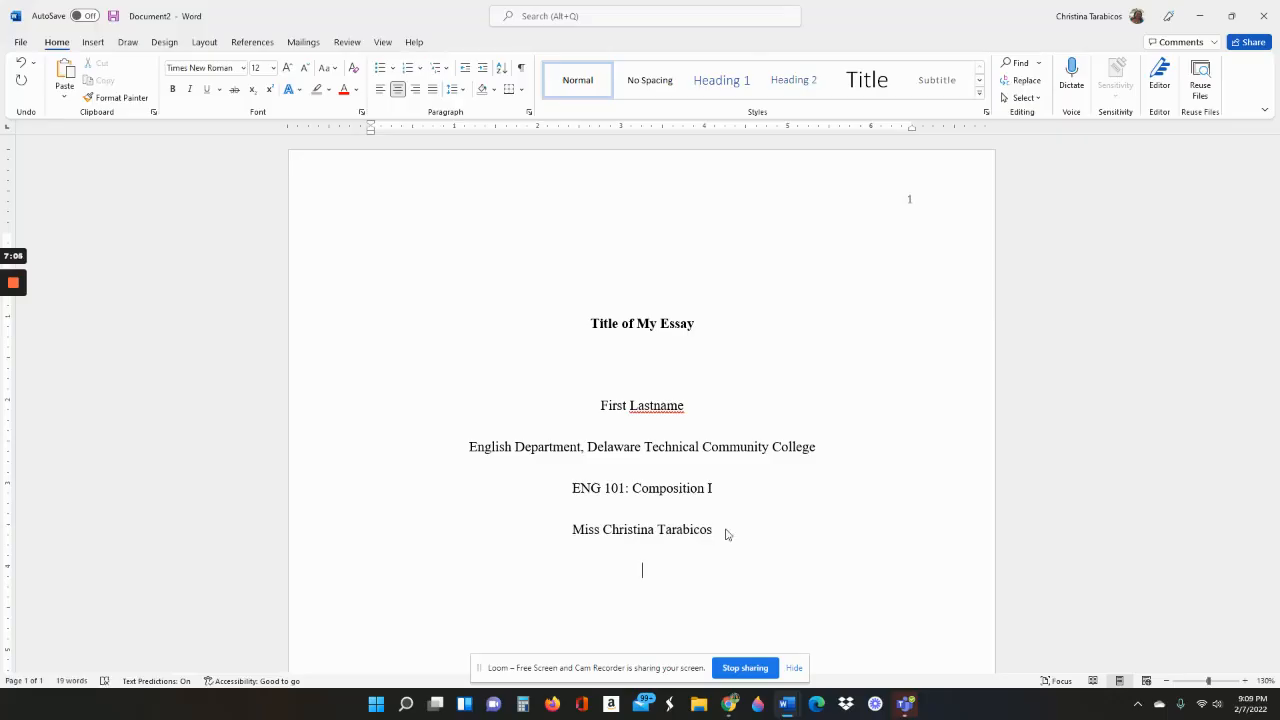
Replace the numeric date 2/5/22 with 'February 5, 2022' on the final line
text(2/5/22)
key(BackSpace)
key(BackSpace)
key(BackSpace)
key(BackSpace)
key(BackSpace)
text(February )
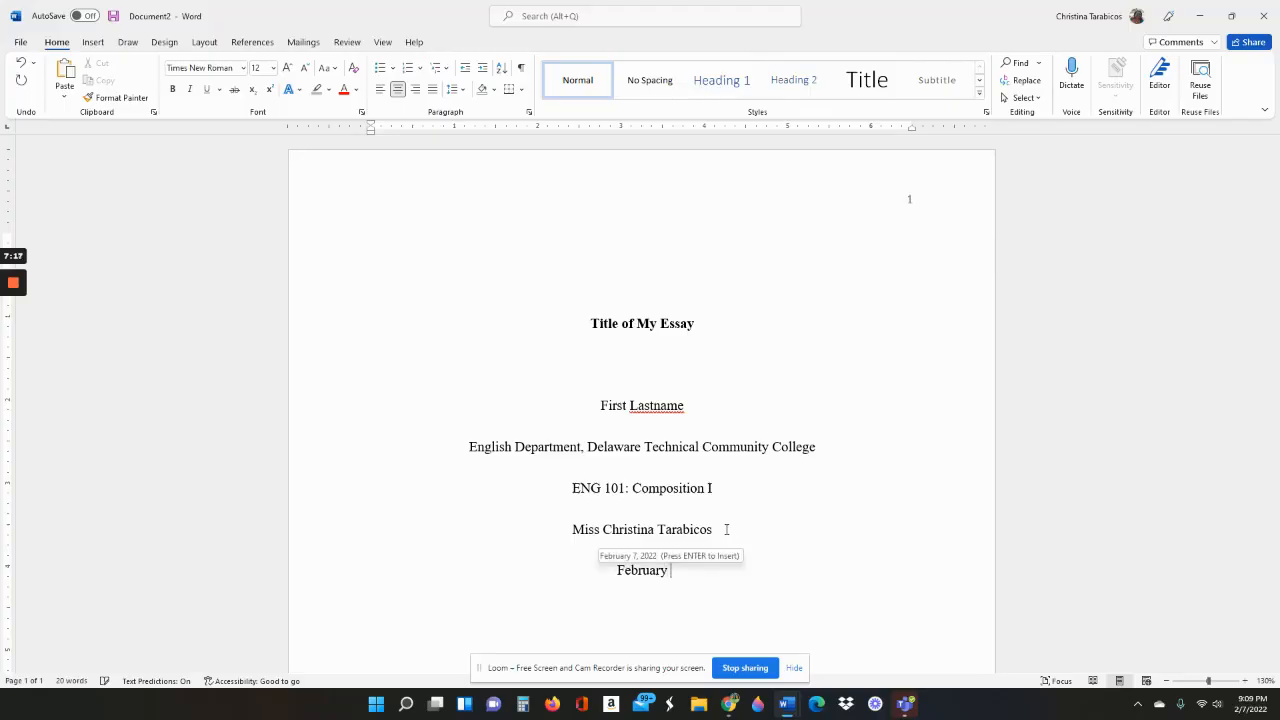
text(5, 2022)
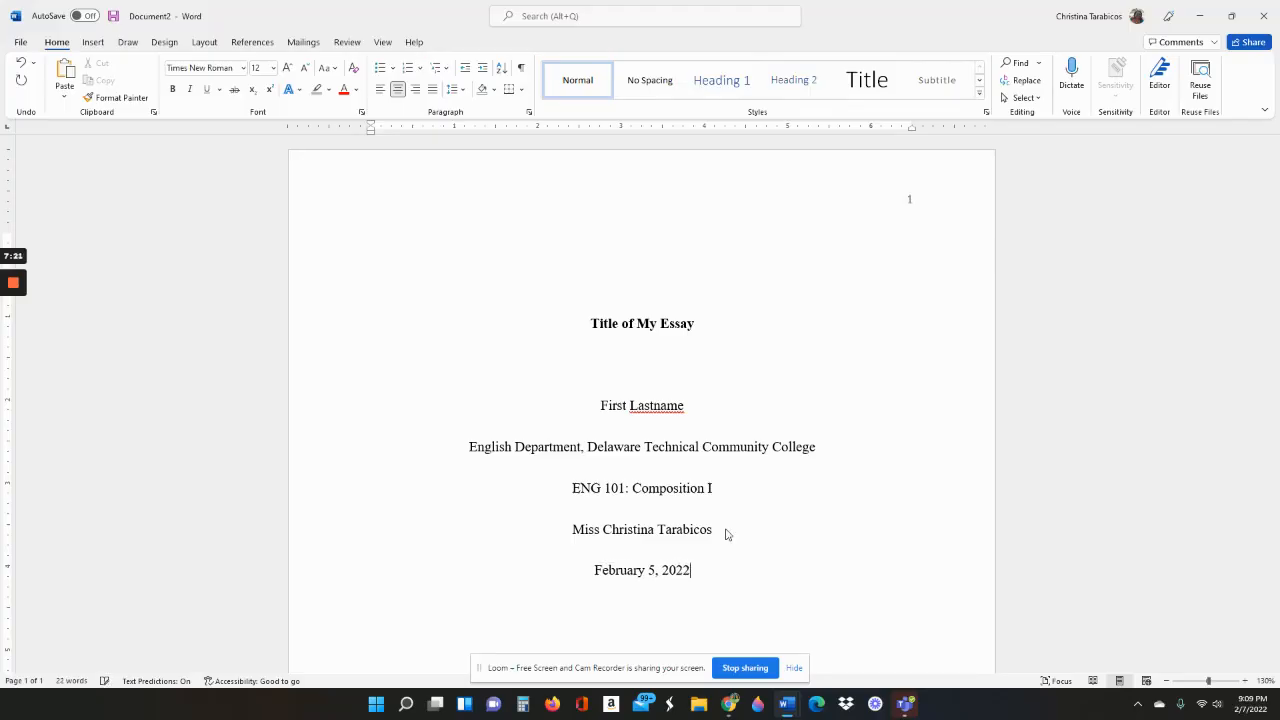
drag(663, 570, 588, 572)
click(648, 572)
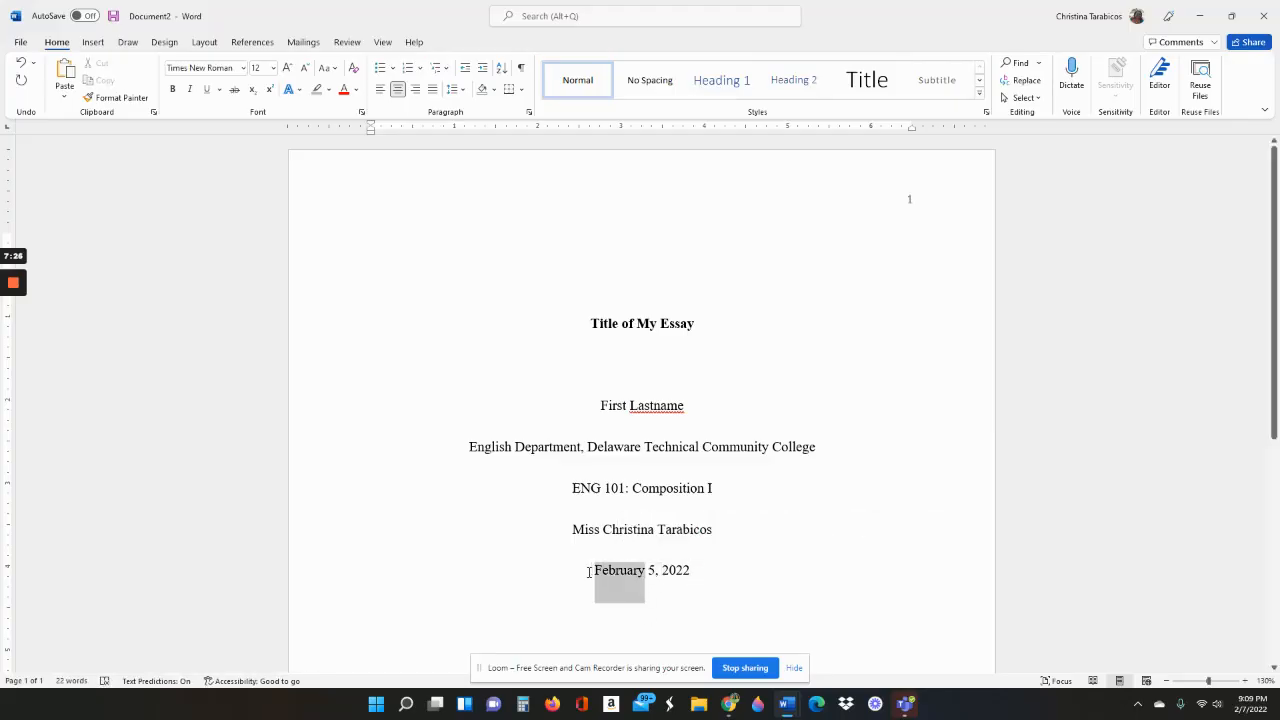
click(651, 570)
click(651, 574)
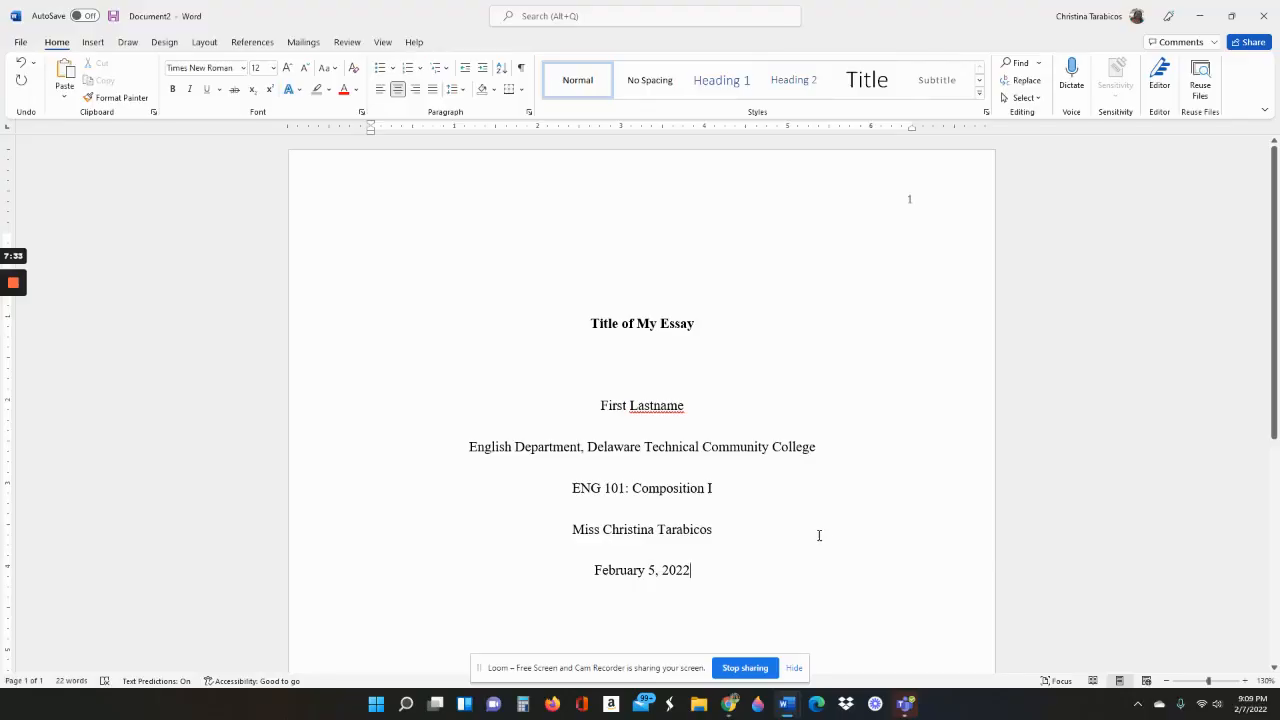
scroll(885, 502, down, 1)
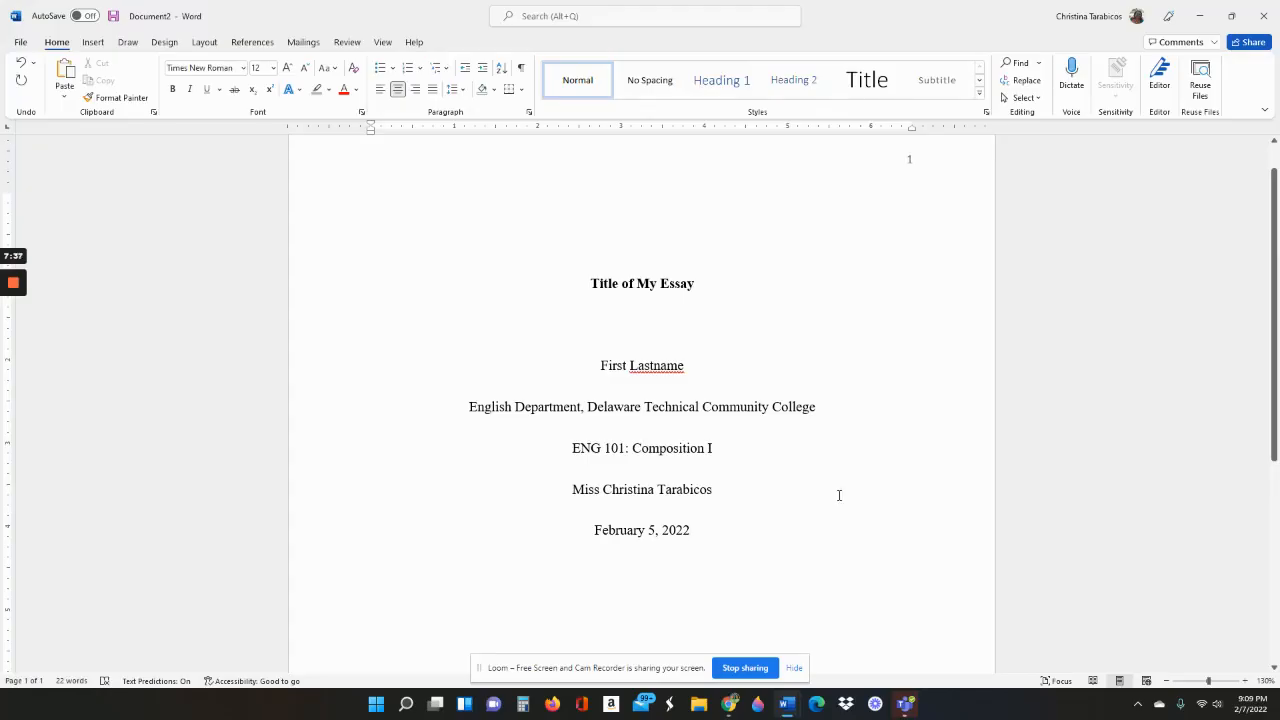
scroll(851, 490, up, 1)
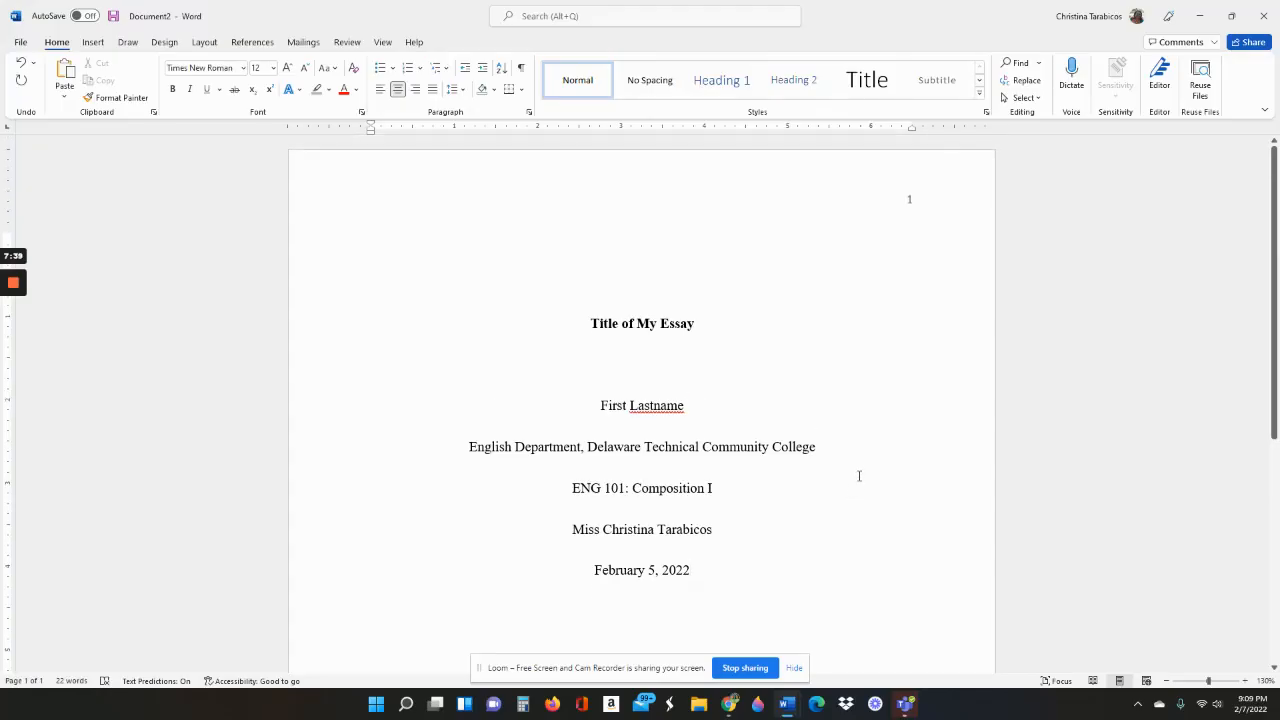
Restore Word to a taller window on the right of the screen, then bring up Chrome
click(1231, 15)
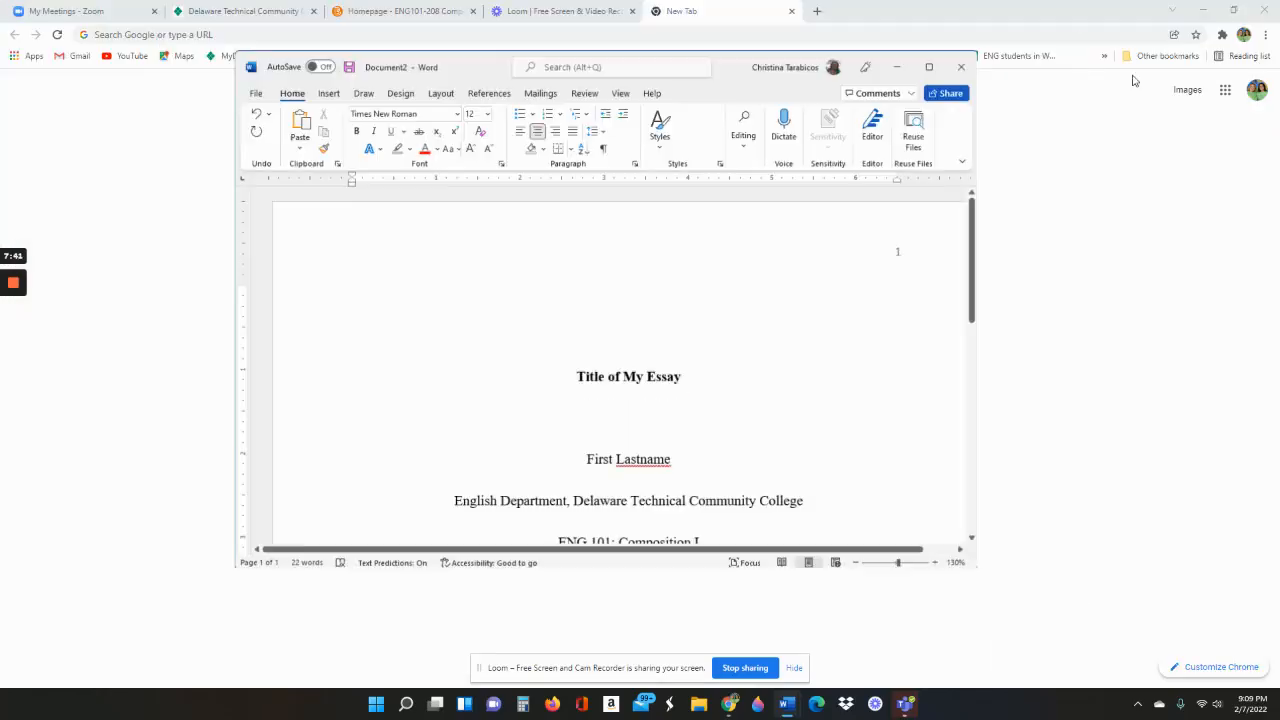
scroll(771, 300, down, 4)
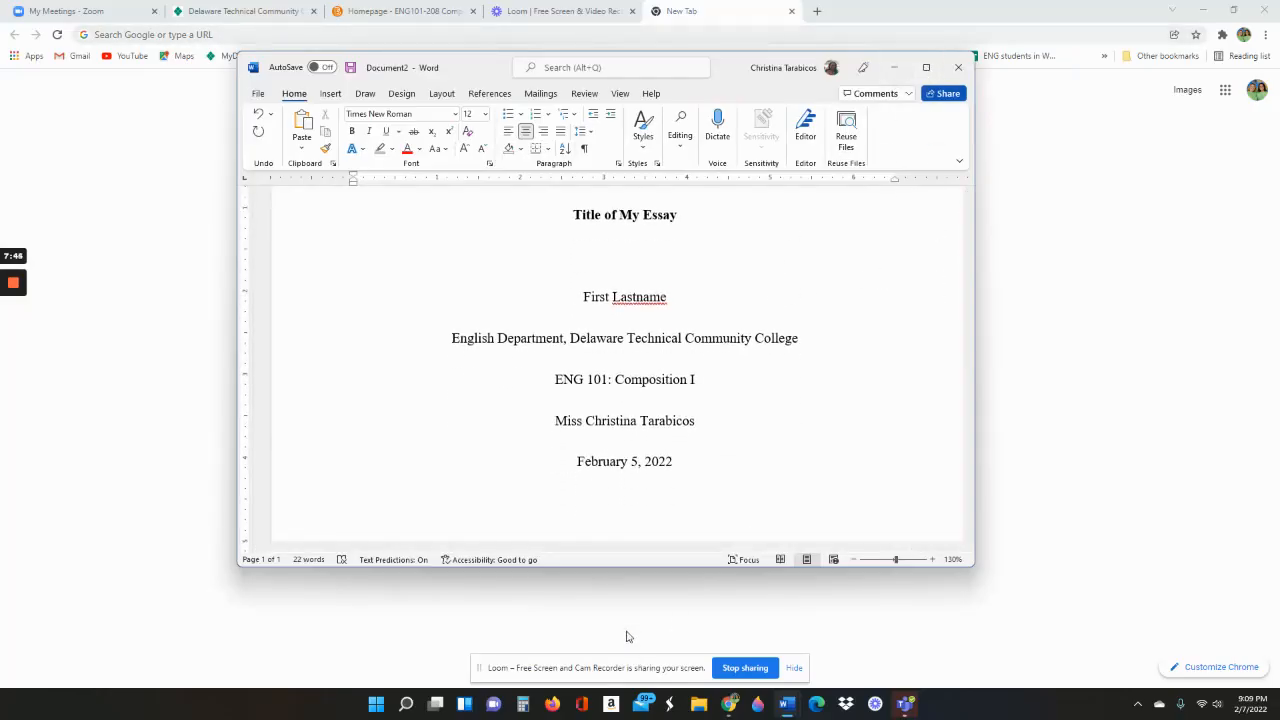
drag(646, 567, 632, 676)
scroll(791, 394, up, 3)
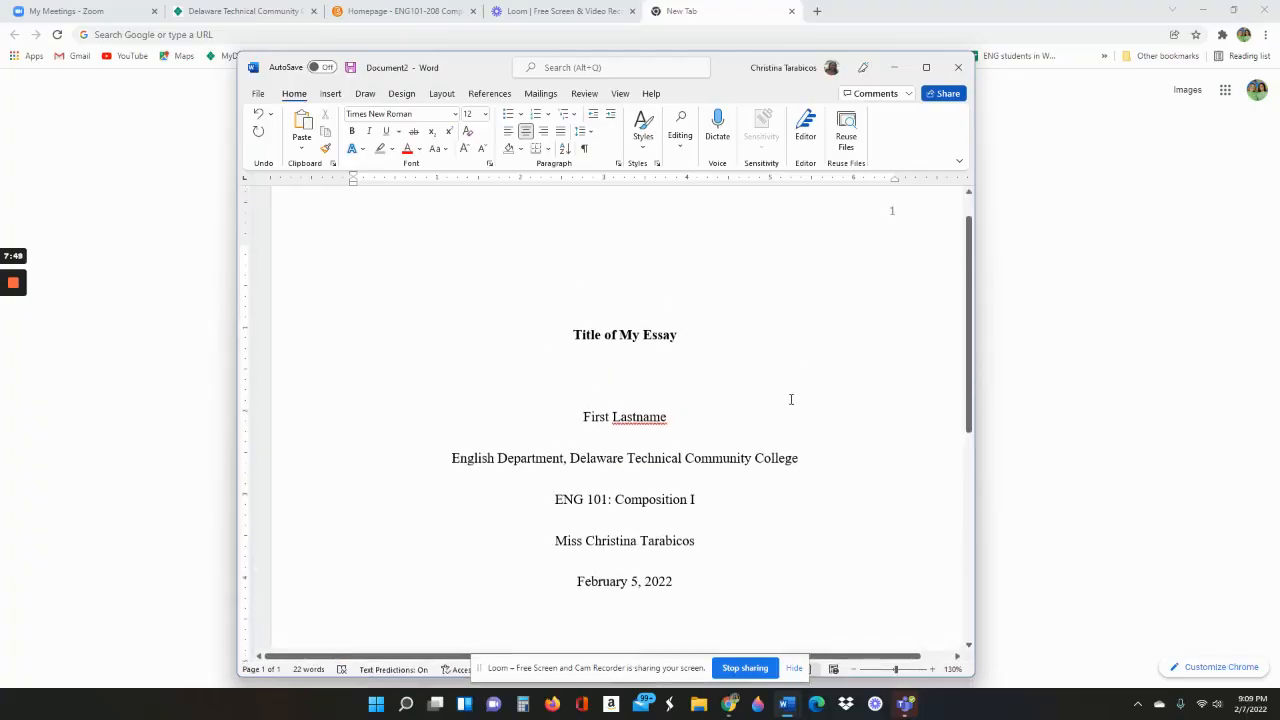
drag(687, 65, 993, 31)
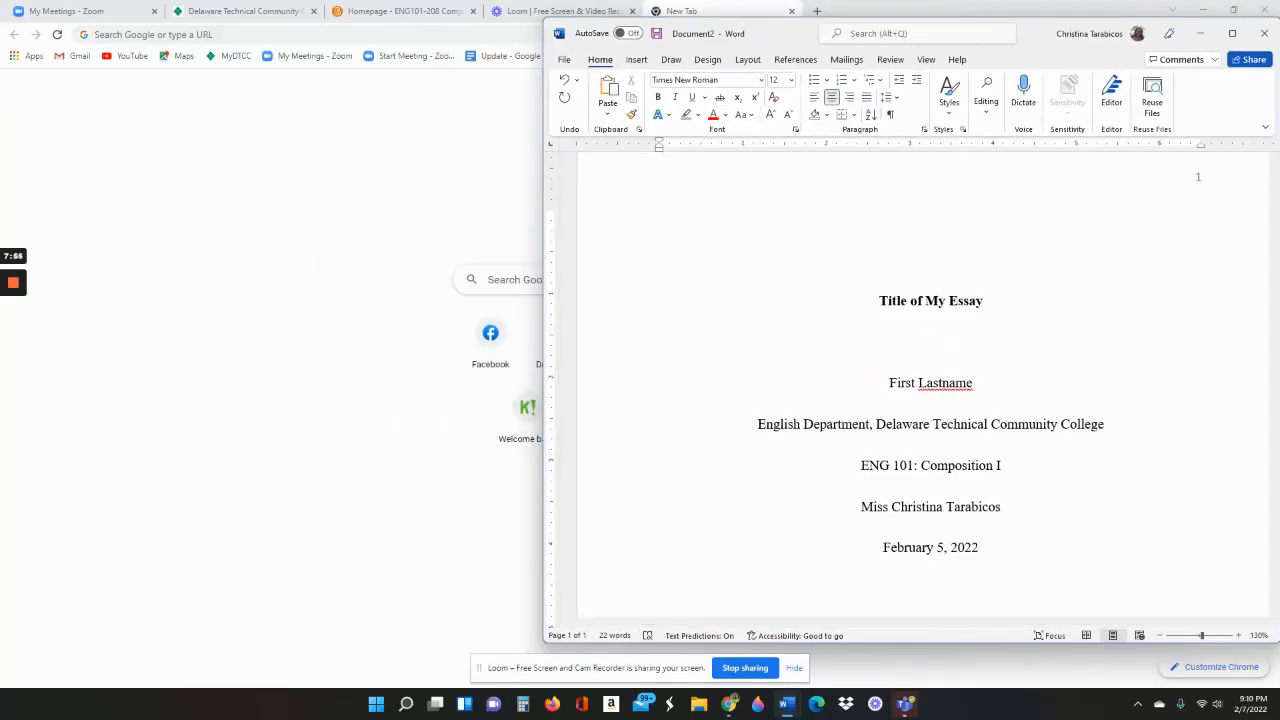
click(13, 283)
Place the sample essay window, made taller, on the left, then bring Word's title page forward
drag(1279, 100, 435, 77)
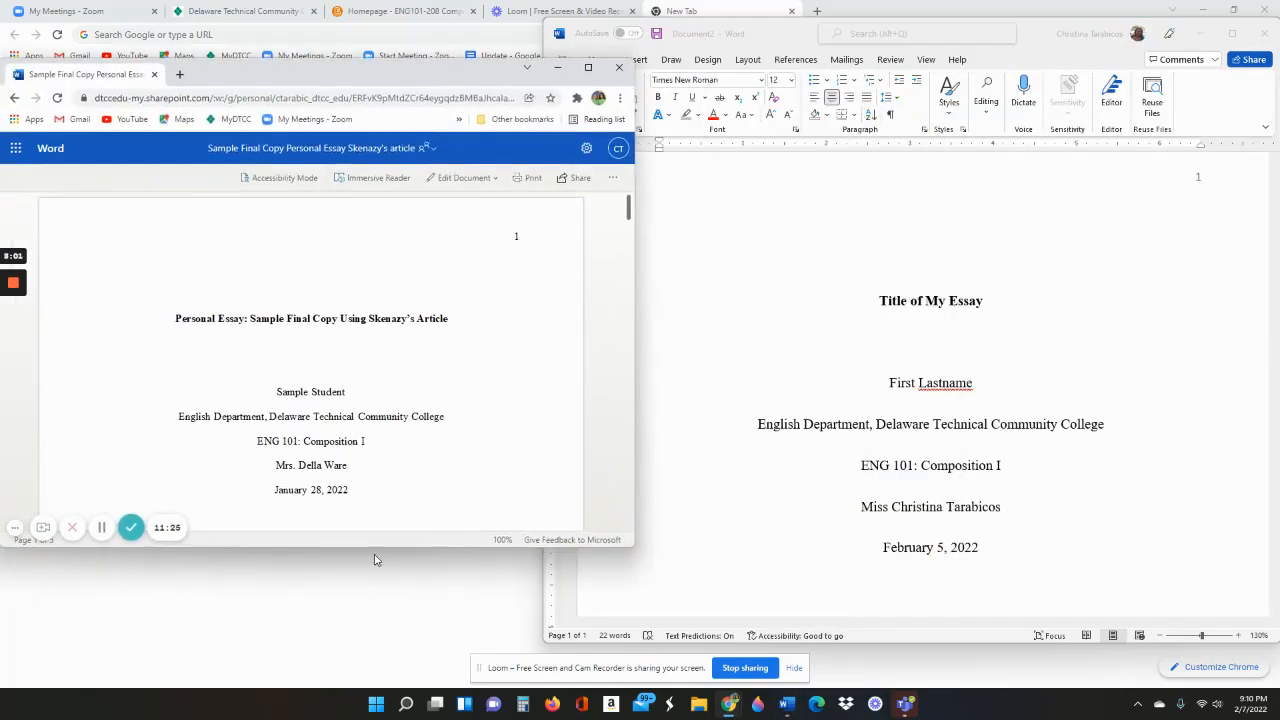
drag(376, 549, 390, 652)
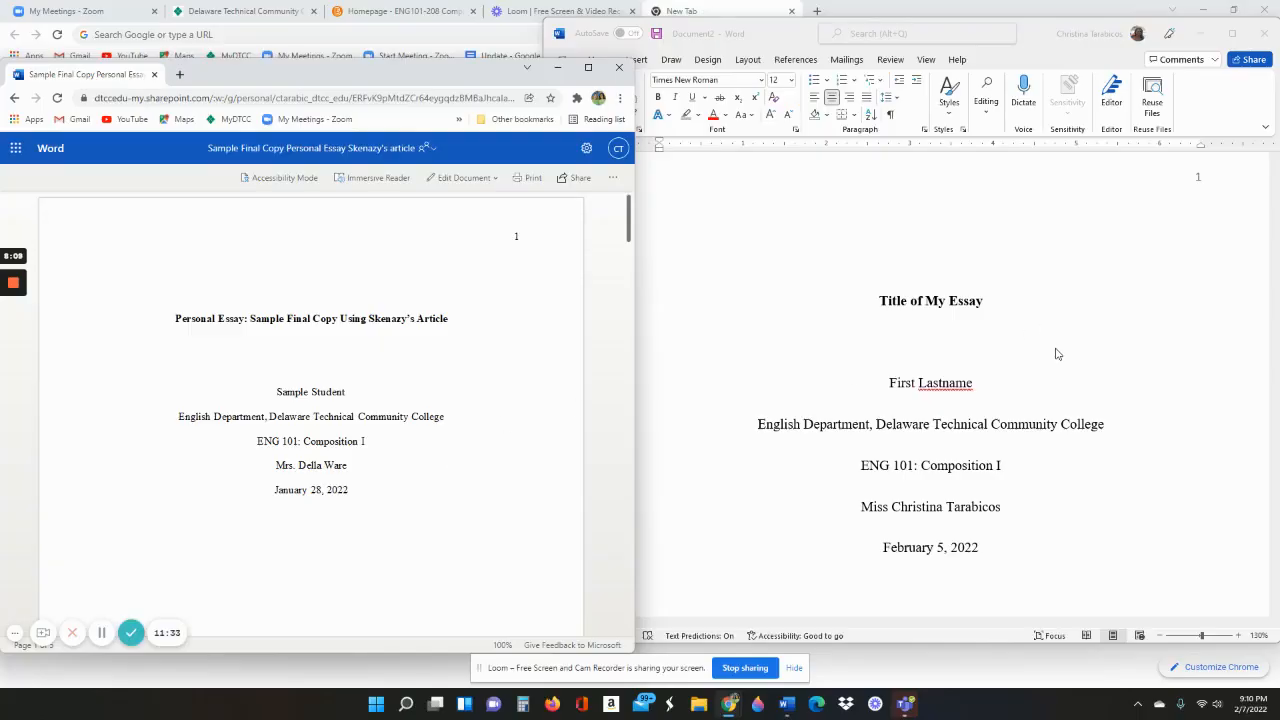
click(705, 354)
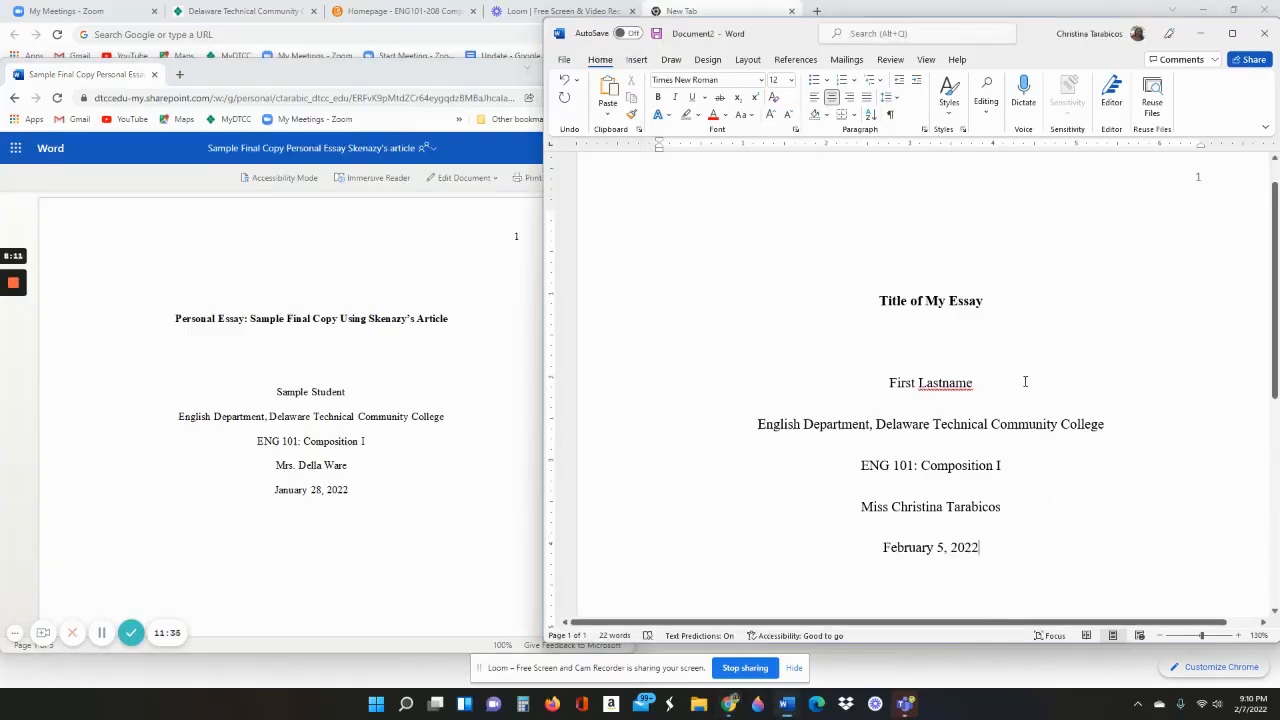